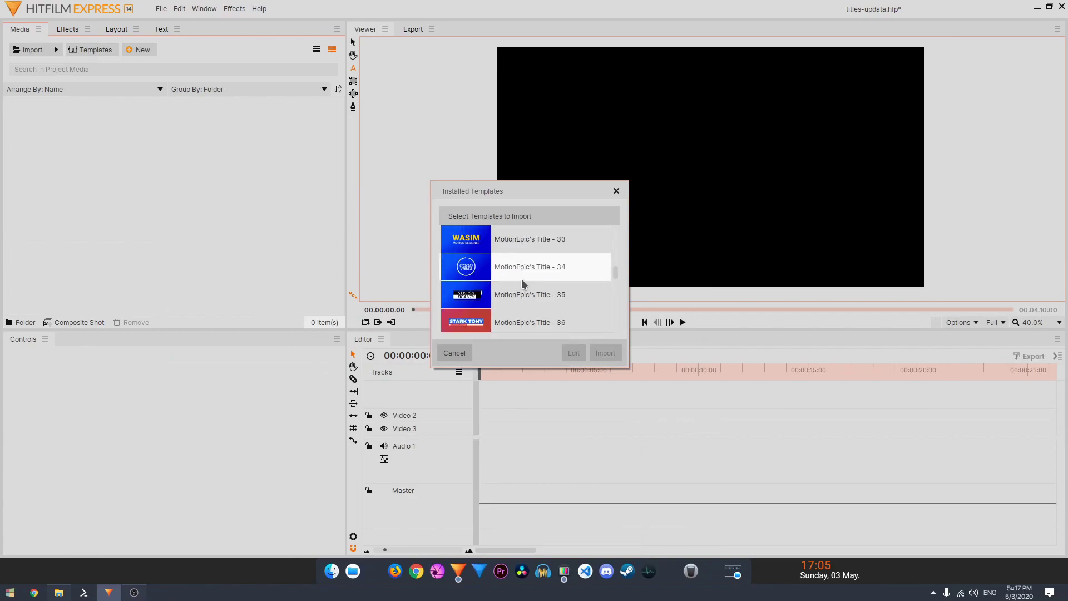
Import the MotionEpic's Title - 42 template and place it at the start of the Video 2 track
scroll(525, 297, "down", 2)
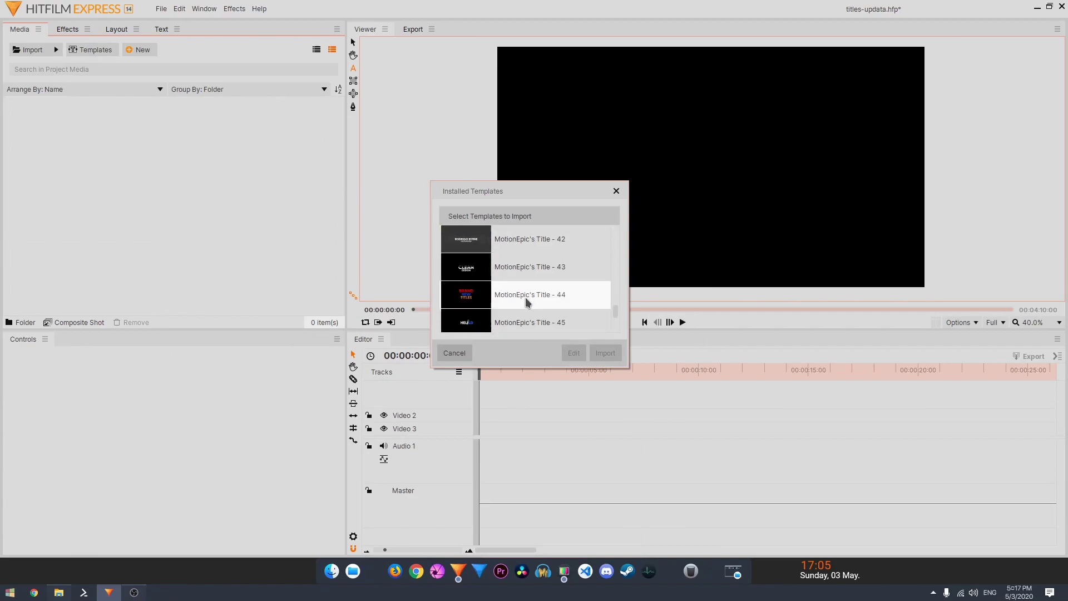
left_click(525, 239)
left_click(605, 353)
left_click_drag(114, 124, 482, 422)
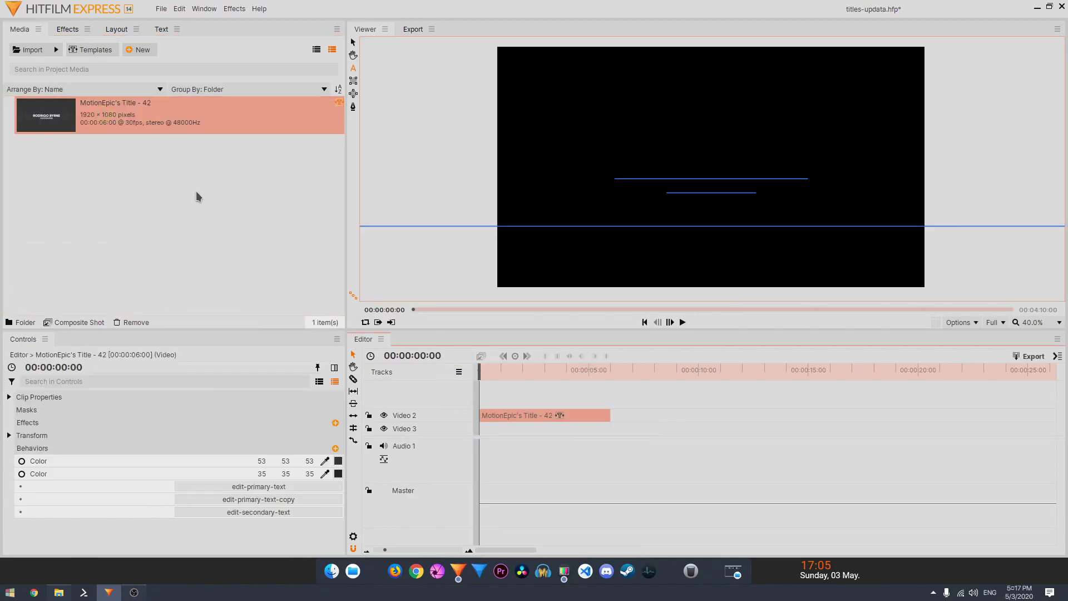
left_click(522, 369)
key("Home")
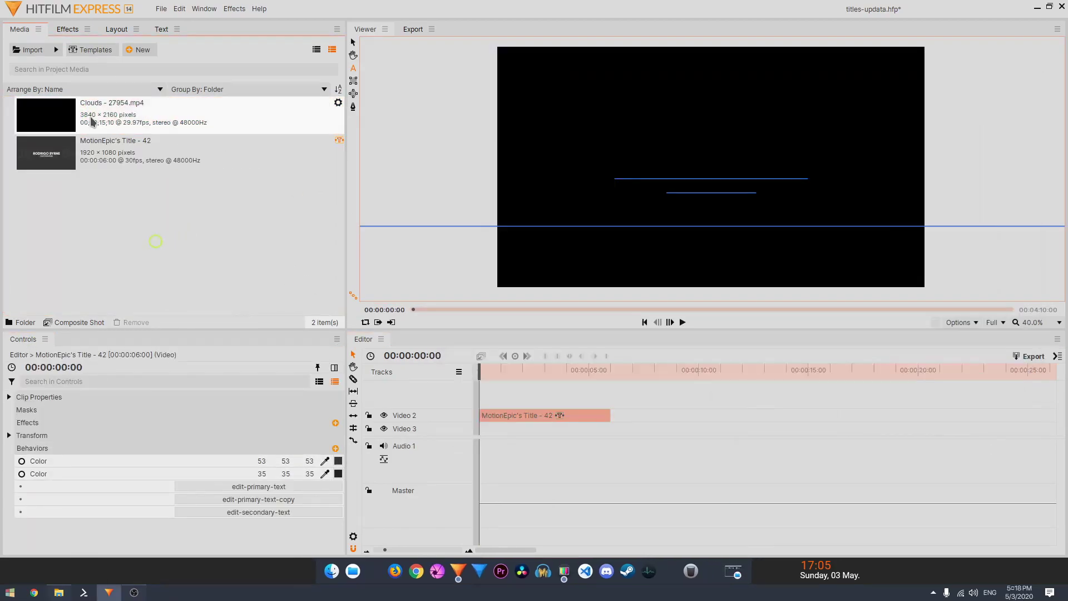
Place Clouds - 27954.mp4 at the start of Video 3, beneath the title, and delete its unlinked audio
left_click_drag(91, 120, 483, 433)
right_click(519, 460)
left_click(547, 338)
left_click(603, 470)
key("Delete")
left_click_drag(481, 371, 479, 373)
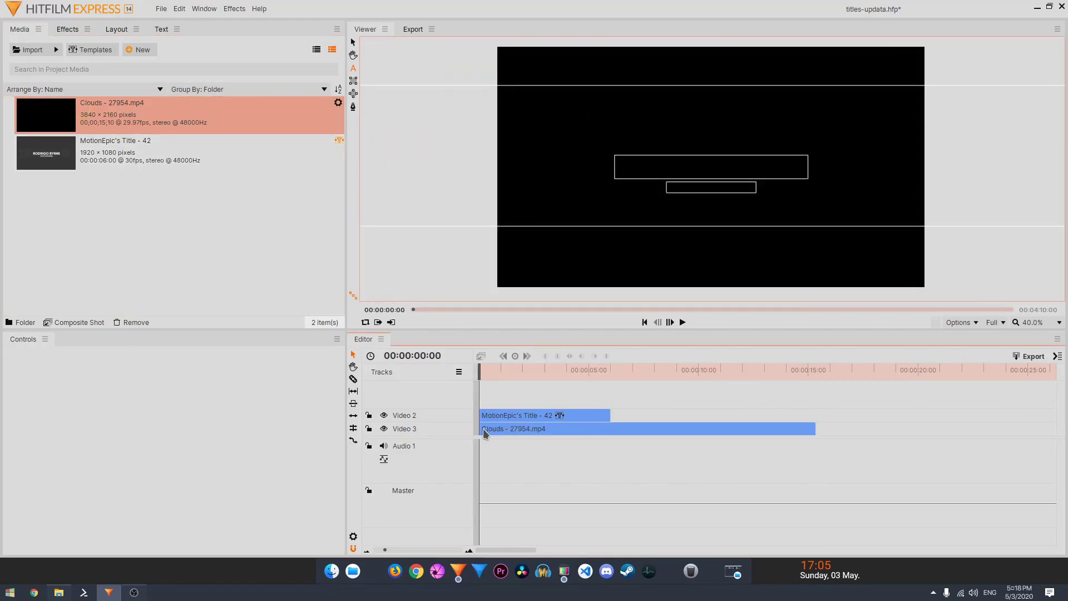
Trim about three seconds off the start of the Clouds clip and slide it back to the timeline's beginning
left_click_drag(480, 429, 546, 428)
left_click_drag(562, 429, 497, 429)
Set the Title - 42 clip's first color to 53, 53, 156 and its second color to 35, 35, 87
left_click_drag(480, 372, 487, 371)
left_click(492, 415)
left_click_drag(308, 461, 365, 461)
left_click_drag(309, 474, 338, 474)
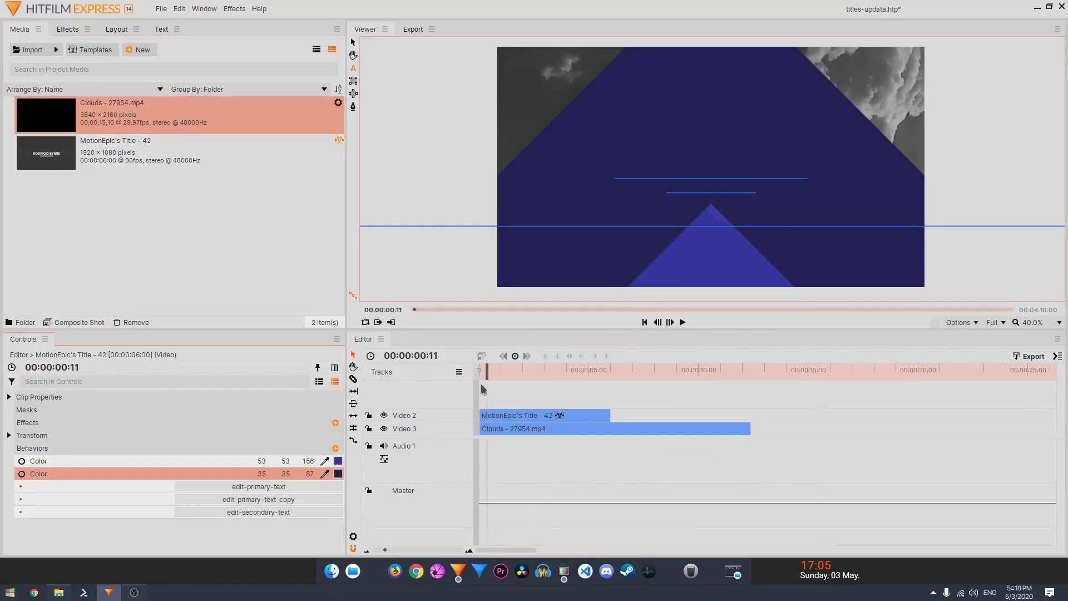
Replace the primary text of the Title - 42 clip with a person's name
left_click_drag(483, 372, 581, 384)
left_click(261, 488)
type("LAY")
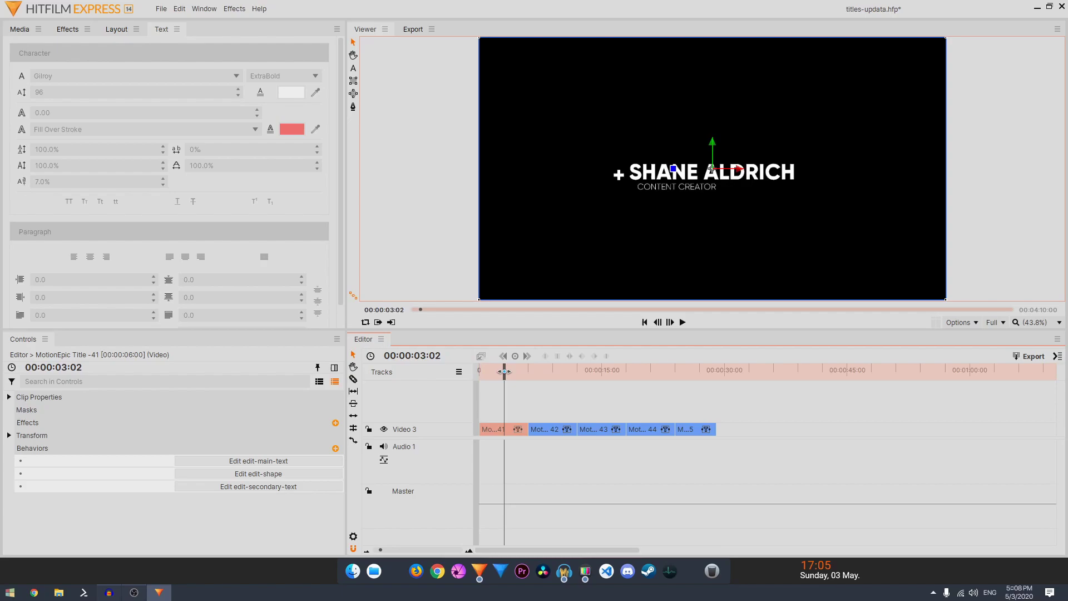
Change both the primary text and the primary text copy of the Title - 43 clip to ANIMATION
left_click_drag(514, 371, 598, 377)
left_click(604, 428)
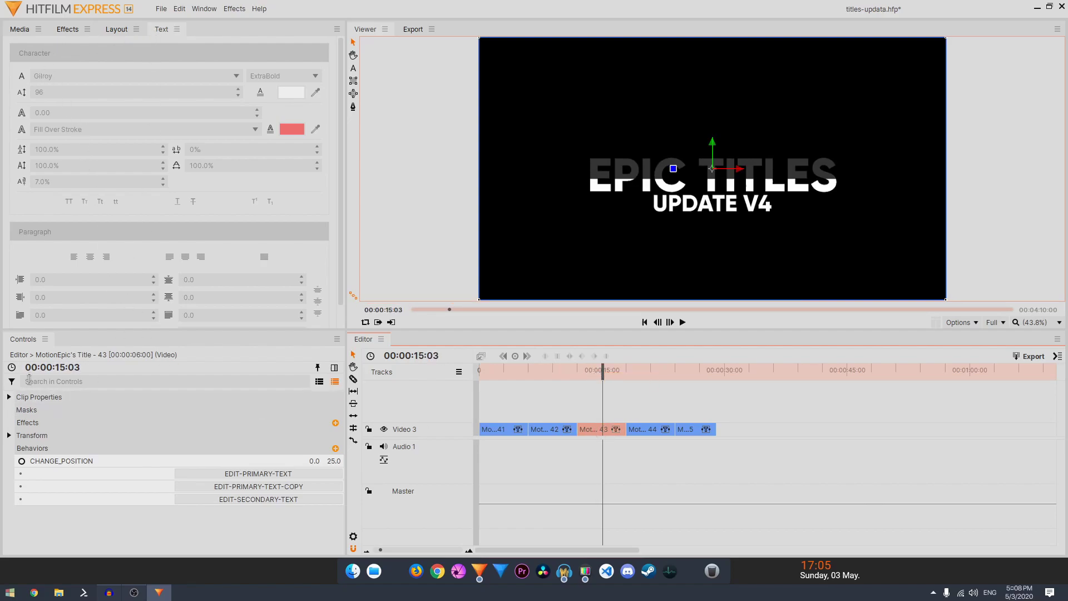
left_click(255, 477)
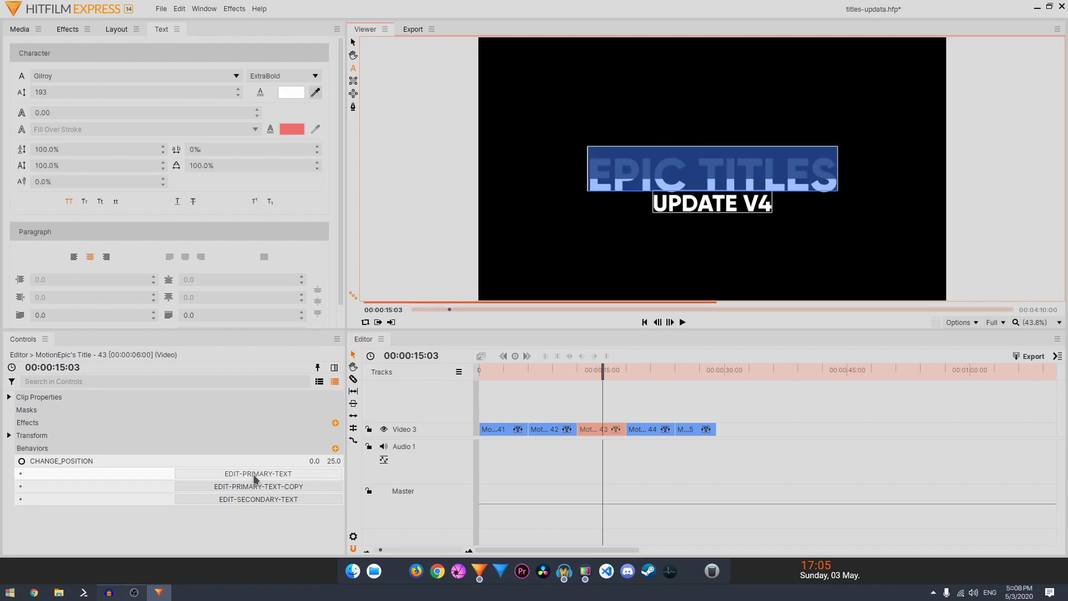
type("ANIMATION")
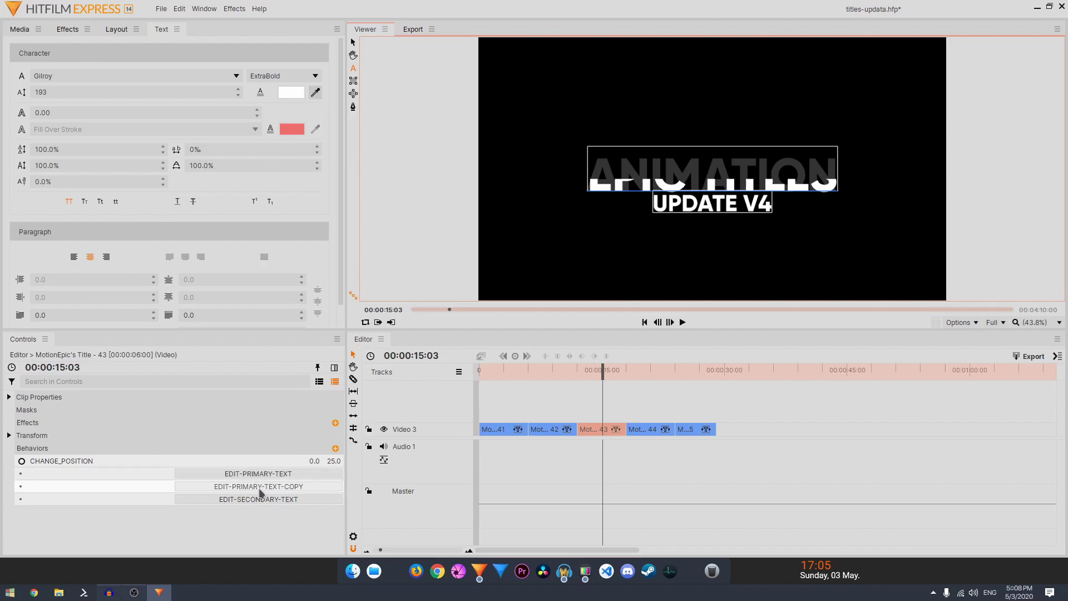
left_click(276, 486)
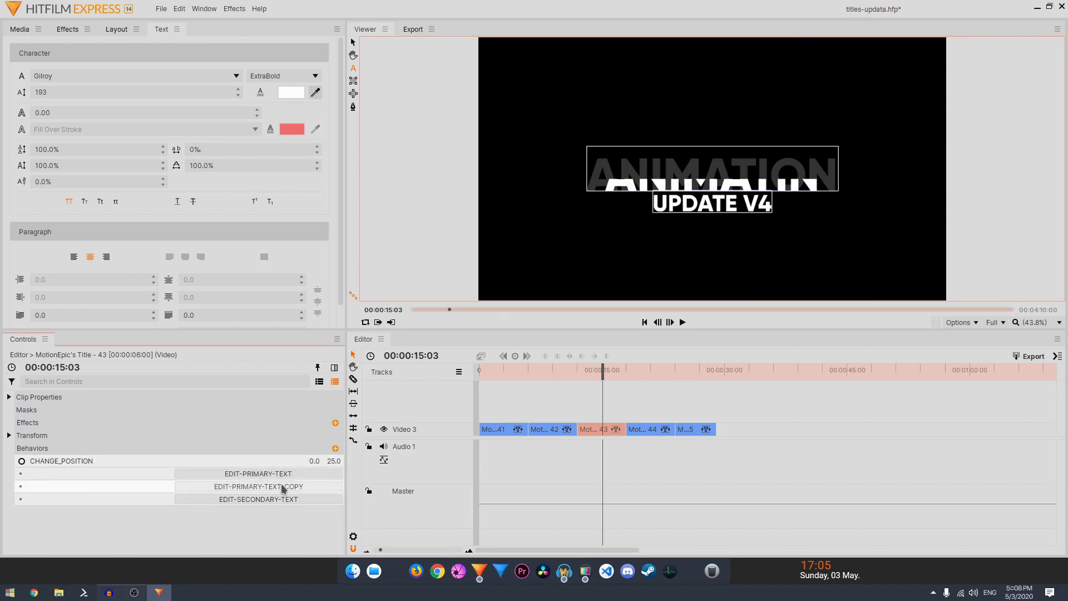
left_click(280, 487)
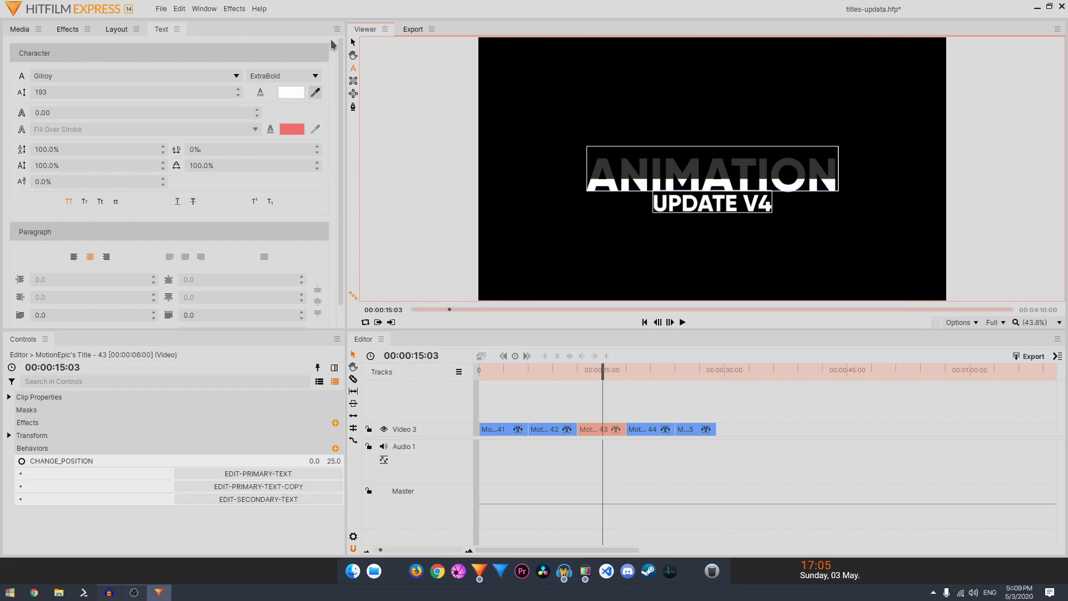
left_click(352, 44)
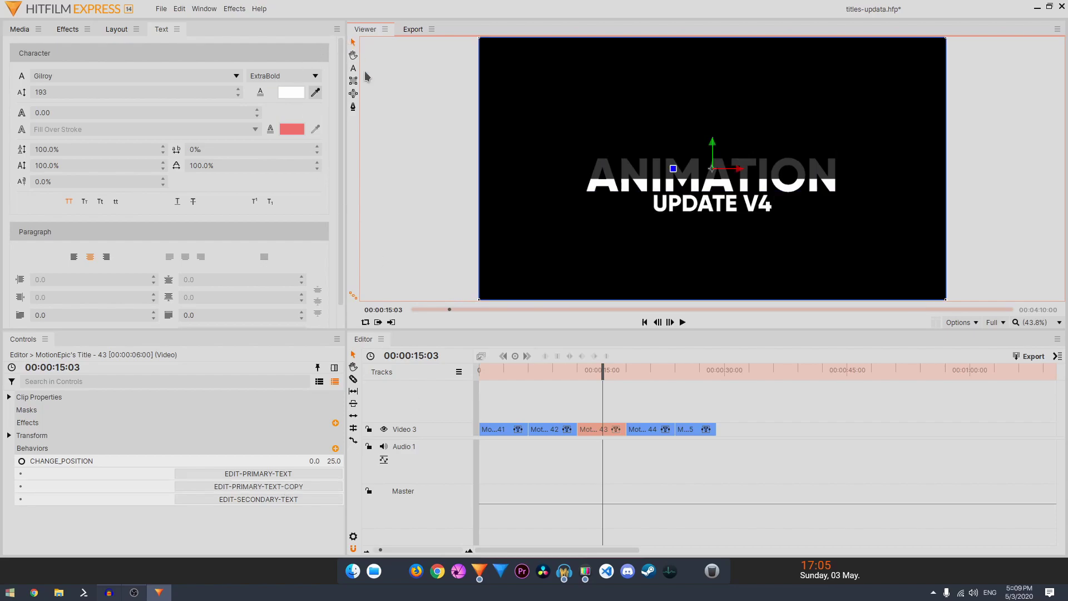
Change the secondary text of the Title - 43 clip to TITLES
left_click(245, 500)
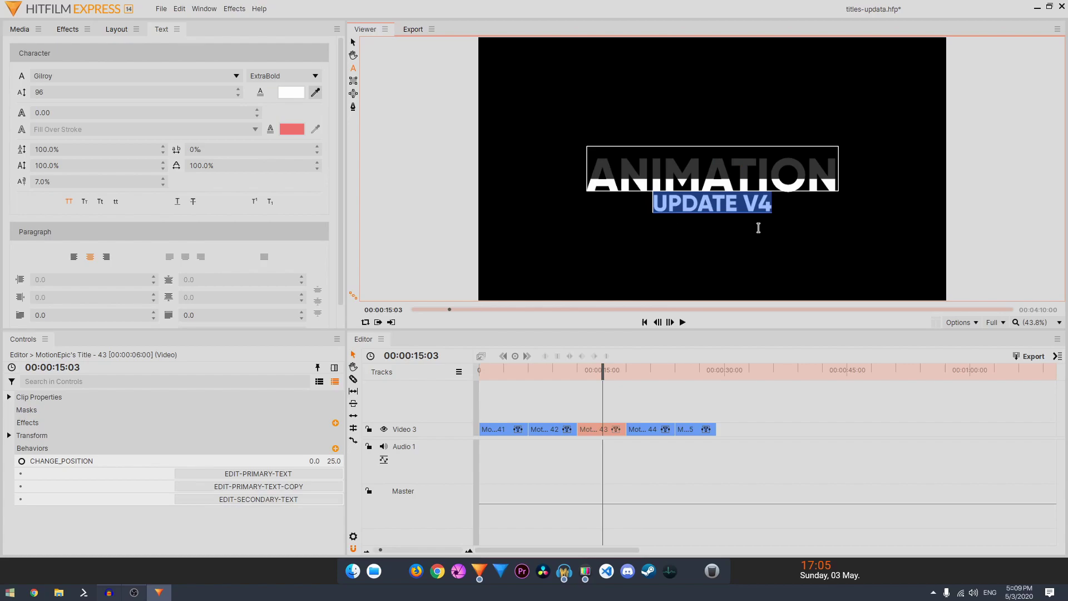
type("TITLES")
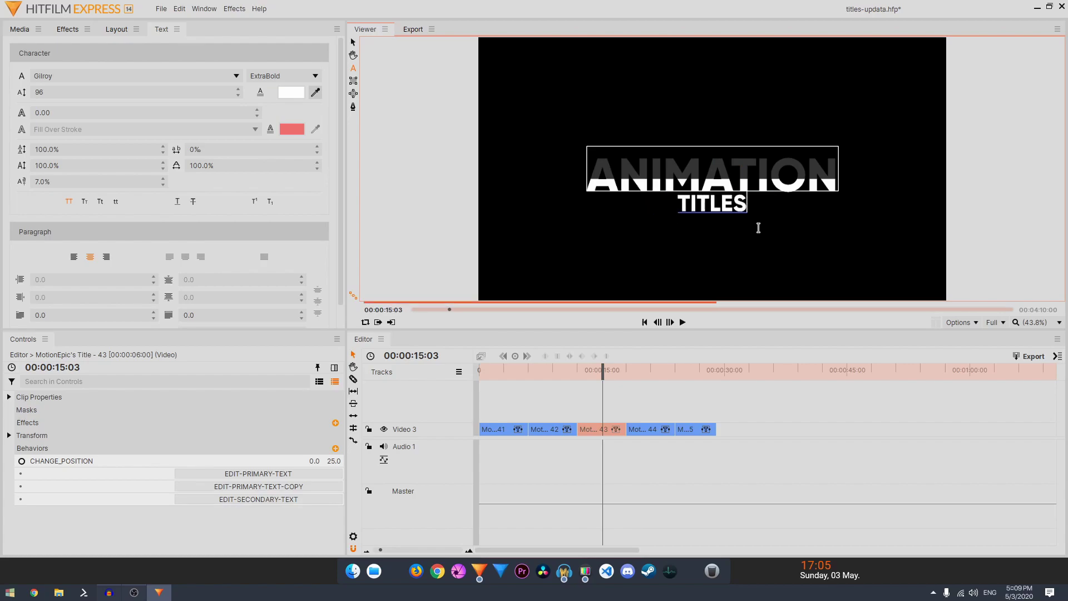
left_click(353, 43)
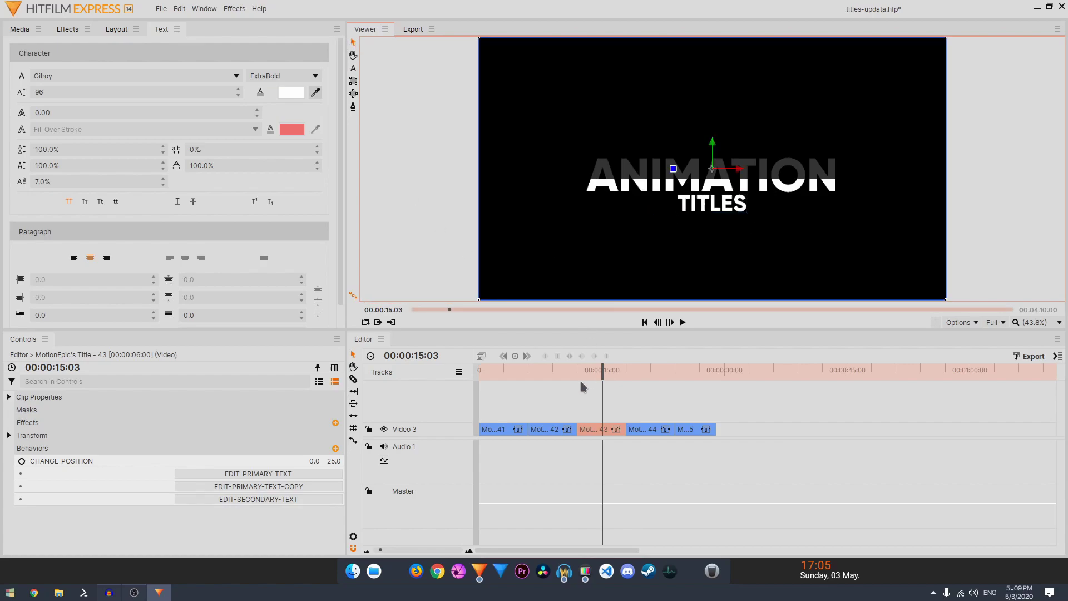
Set the vertical CHANGE_POSITION value of the Title - 43 clip to -20 and try shifting the horizontal value
left_click_drag(581, 381, 615, 379)
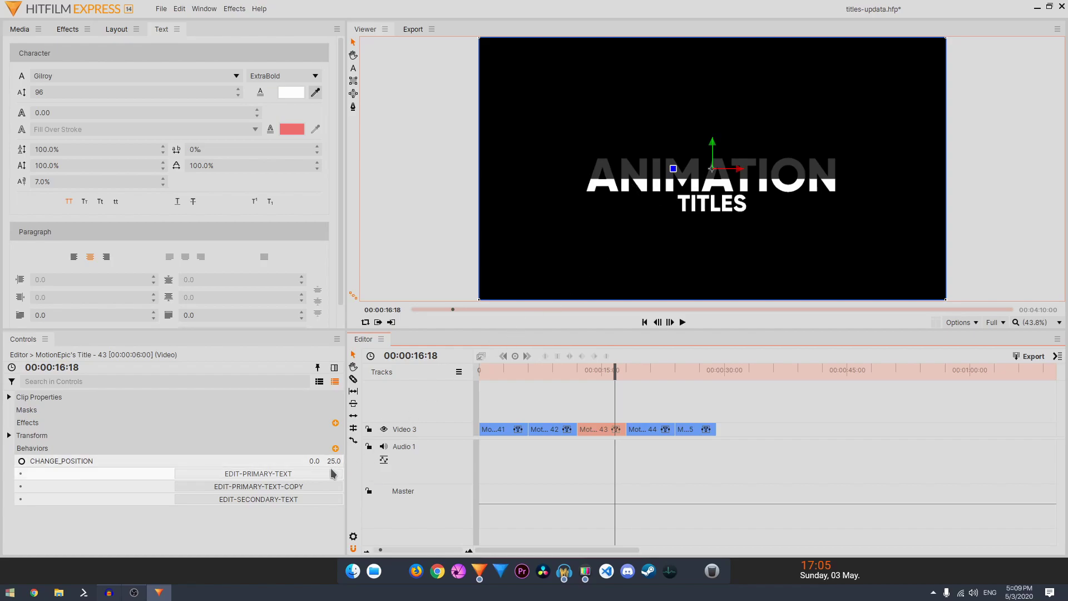
left_click_drag(334, 461, 312, 461)
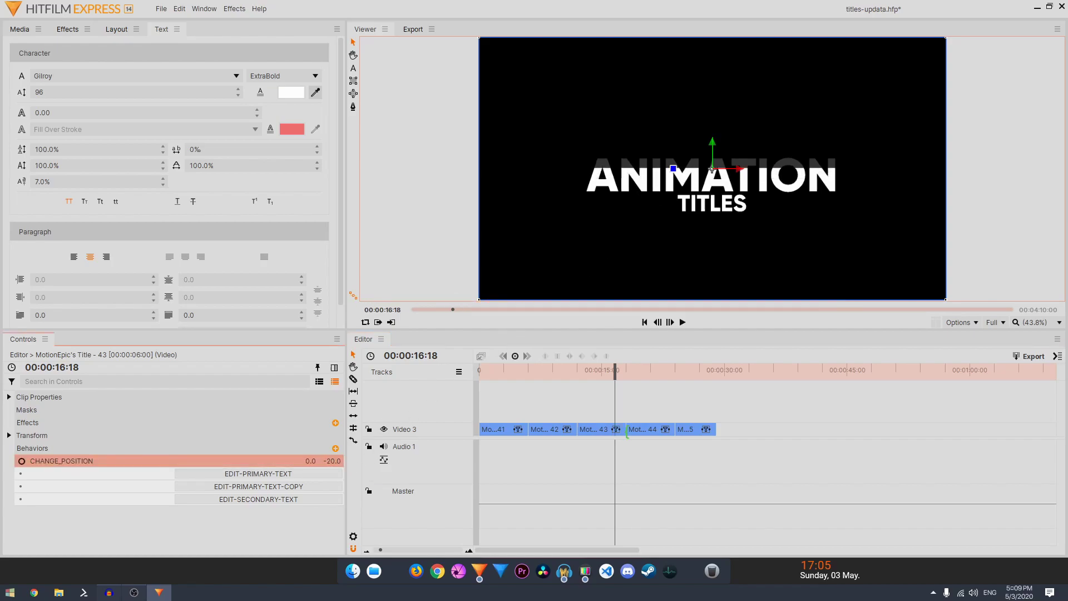
left_click_drag(573, 379, 604, 379)
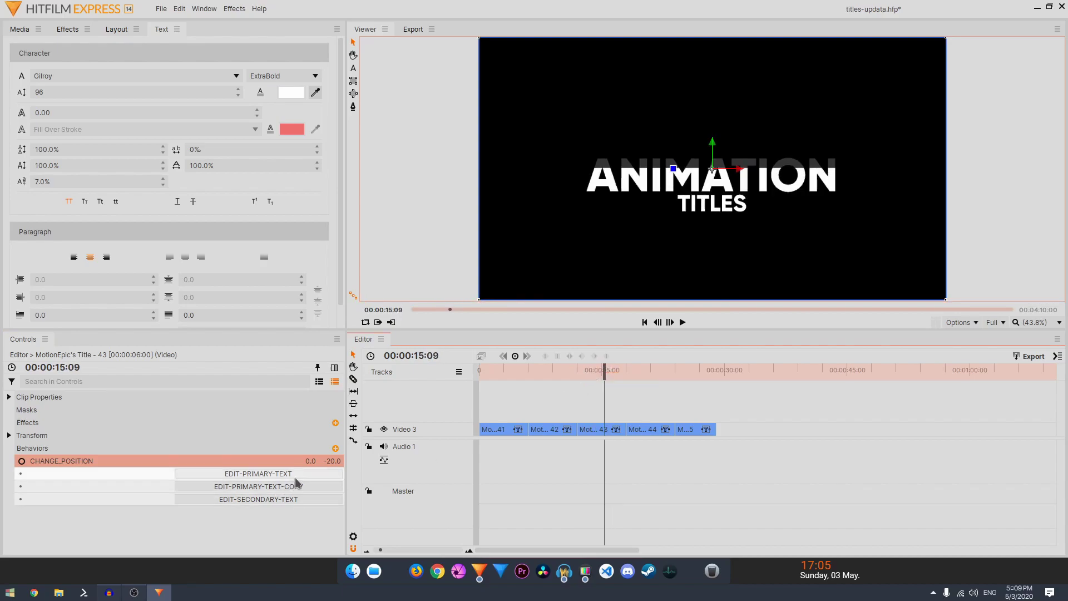
left_click_drag(310, 460, 278, 461)
key("ctrl+z")
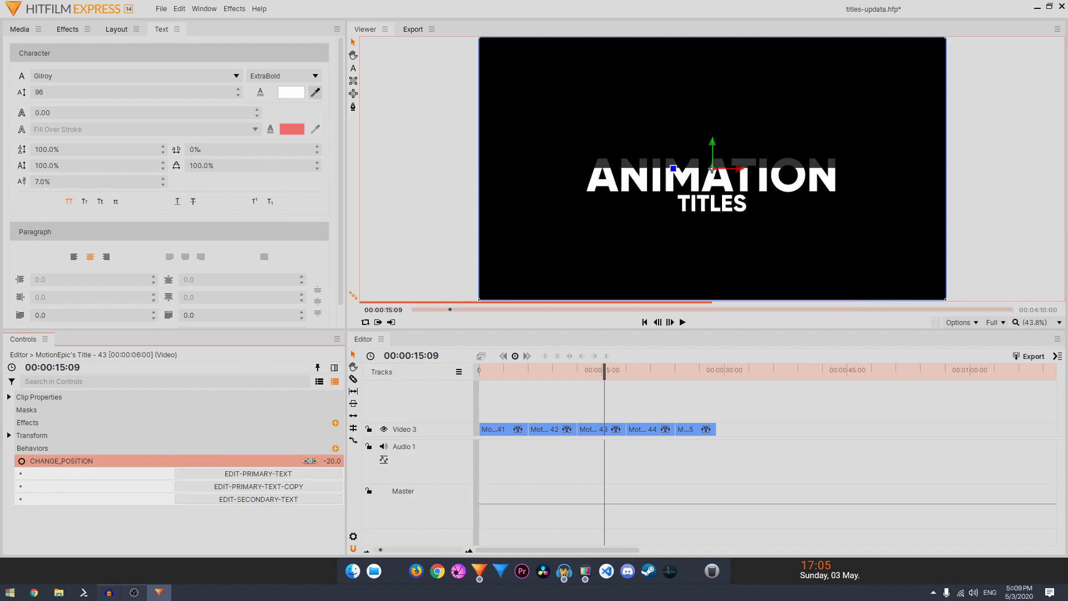
mouse_move(328, 461)
left_mouse_down()
mouse_move(340, 461)
mouse_move(320, 461)
left_mouse_up()
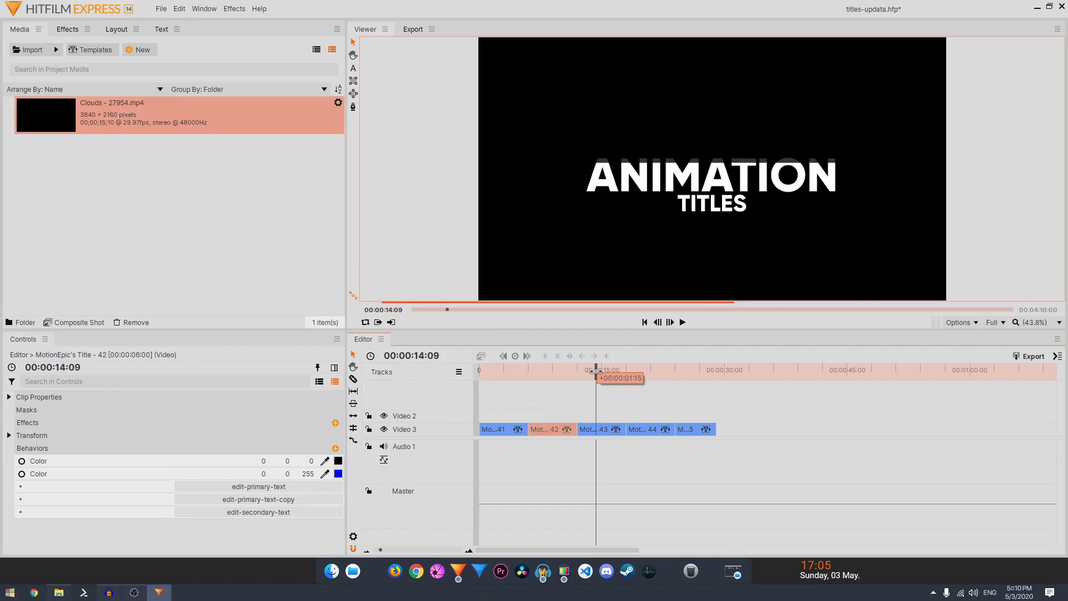
Move all the title clips up to Video 2 and place Clouds - 27954.mp4 beneath them at the start of Video 3
left_click_drag(596, 371, 541, 372)
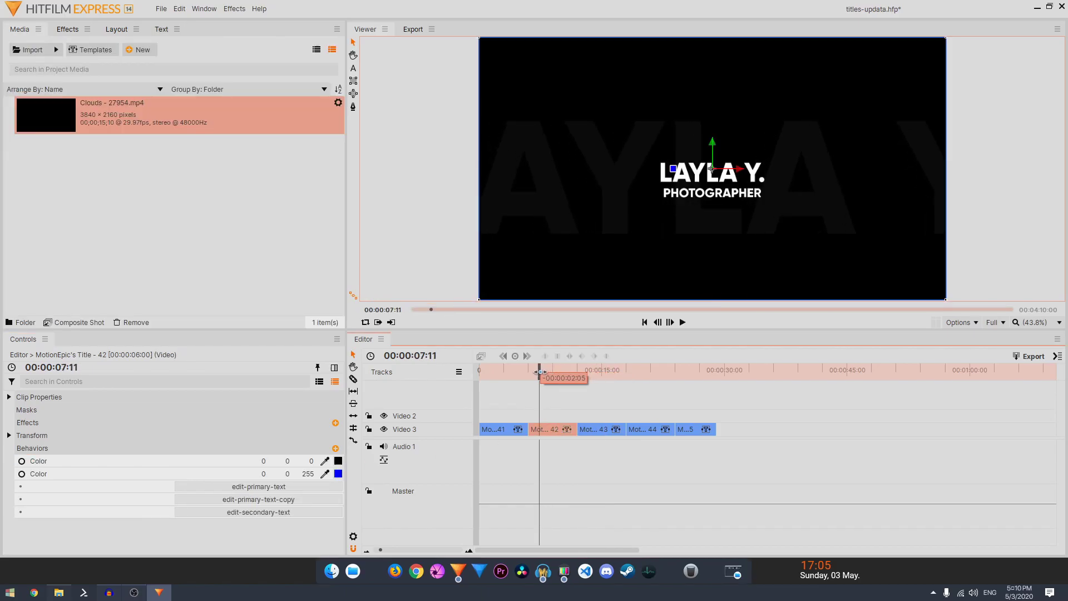
left_click_drag(727, 420, 500, 417)
left_click_drag(98, 125, 478, 431)
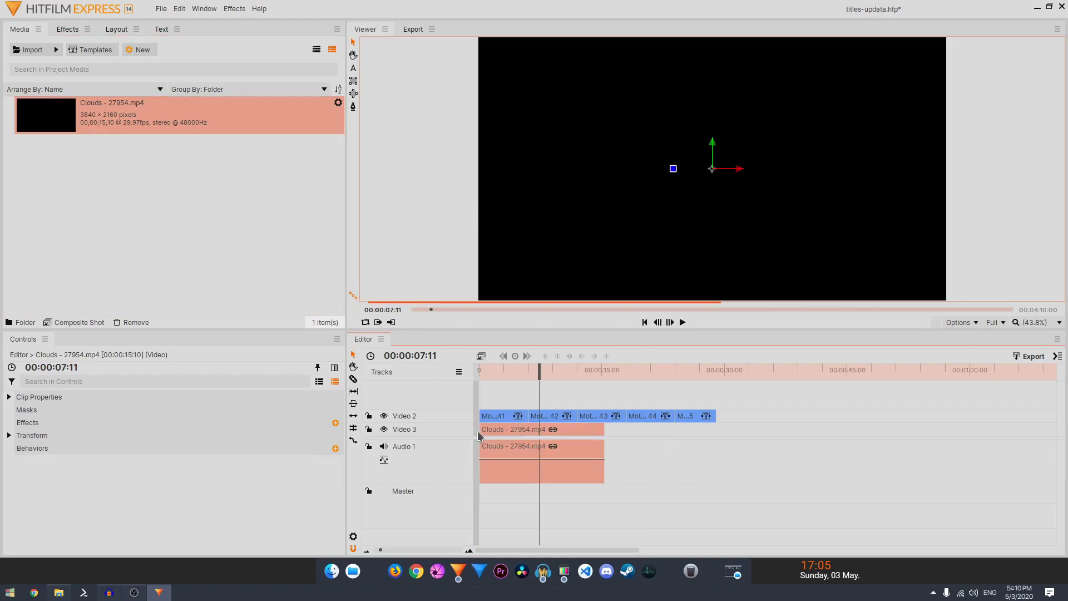
Recolor the Title - 42 clip, setting its first color to 0, 88, 147 and its second color to 0, 166, 255
mouse_move(539, 374)
left_mouse_down()
mouse_move(528, 371)
mouse_move(572, 384)
mouse_move(531, 373)
left_mouse_up()
left_click(542, 416)
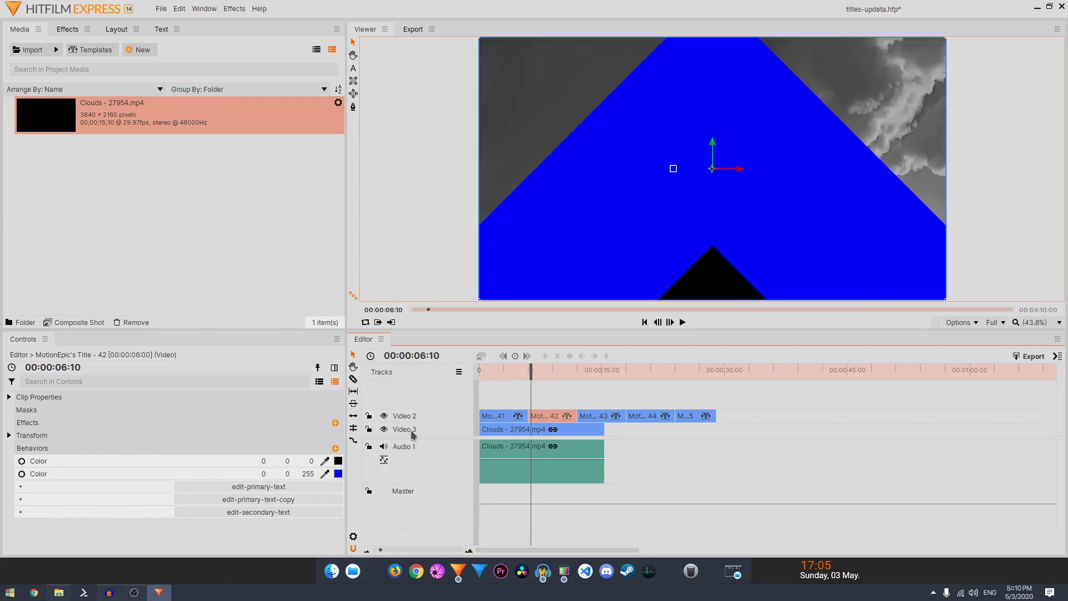
left_click_drag(309, 461, 356, 474)
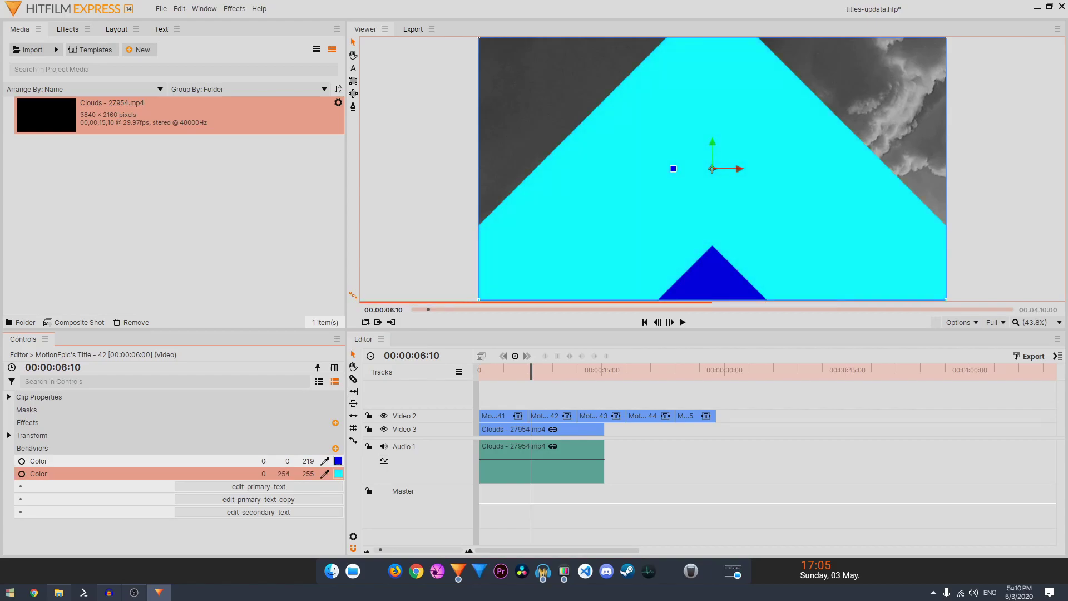
left_click_drag(531, 383, 547, 376)
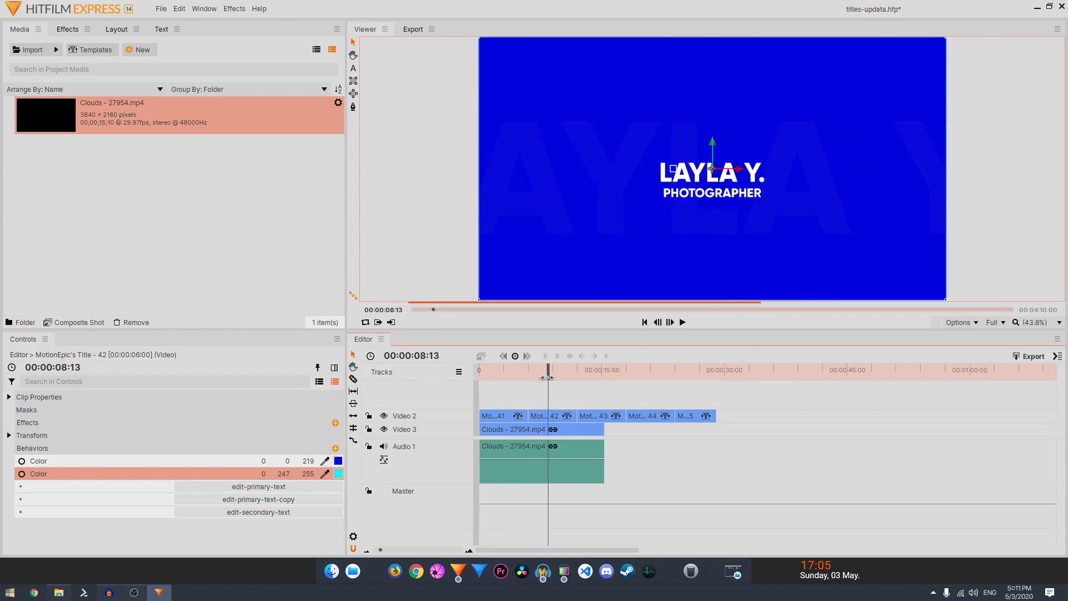
scroll(701, 186, "up", 2)
scroll(704, 167, "down", 2)
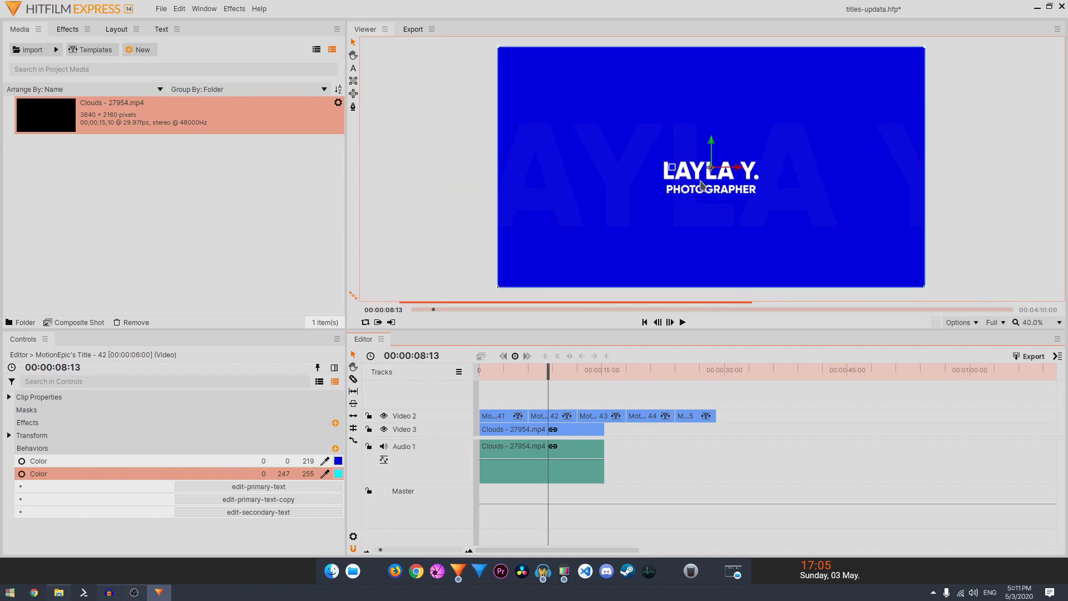
scroll(710, 137, "up", 1)
scroll(711, 138, "down", 2)
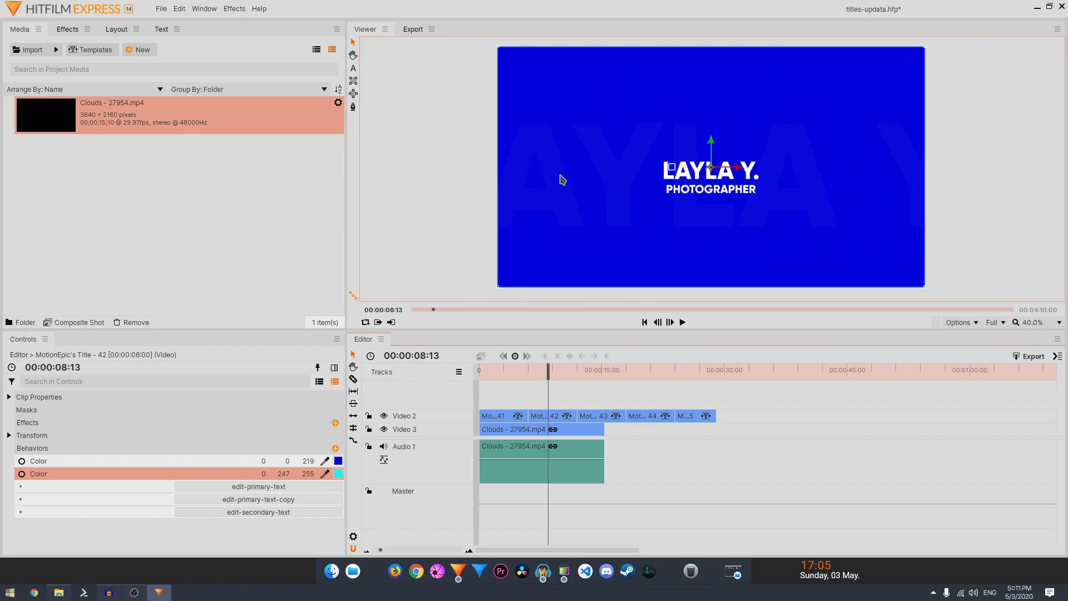
left_click_drag(284, 473, 339, 461)
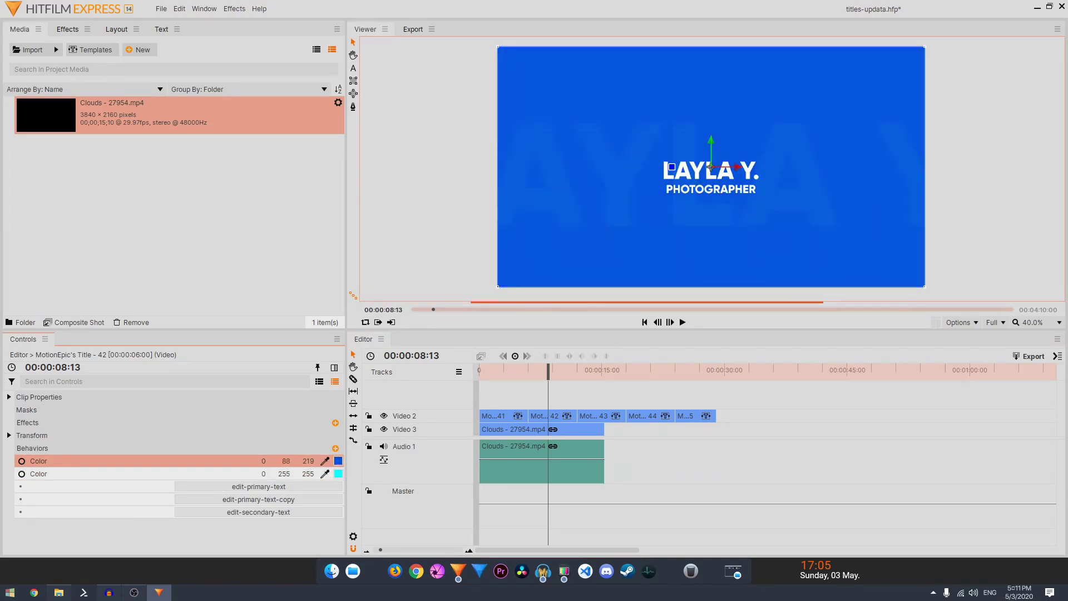
mouse_move(264, 462)
left_mouse_down()
mouse_move(352, 463)
mouse_move(259, 463)
mouse_move(295, 460)
mouse_move(248, 474)
left_mouse_up()
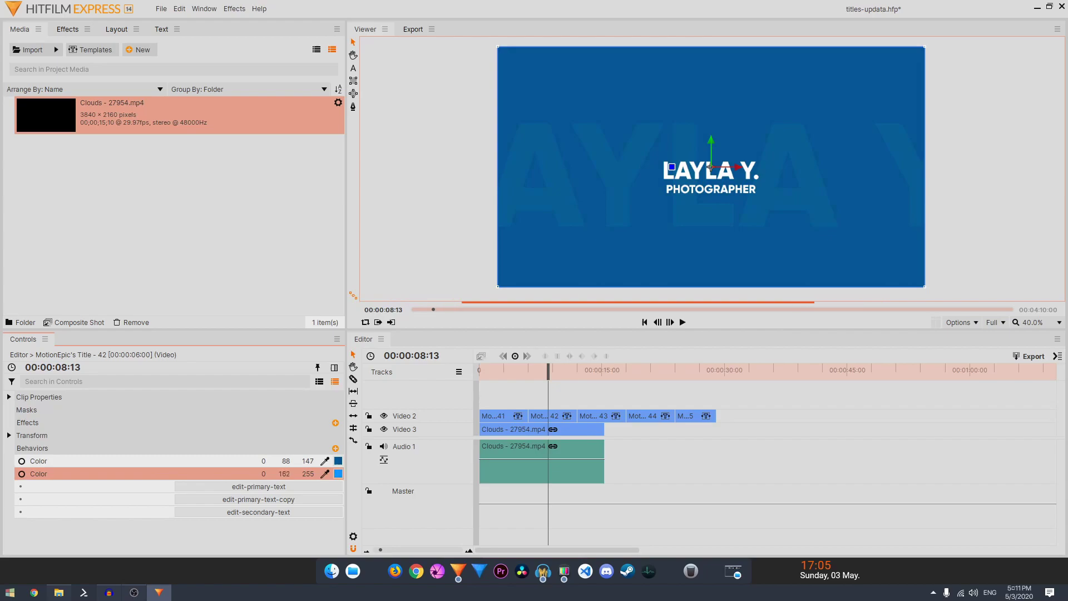
Change the Title - 42 primary text to YOUR NAME and its large background copy to a row of plus signs
left_click_drag(546, 374, 543, 376)
left_click(271, 489)
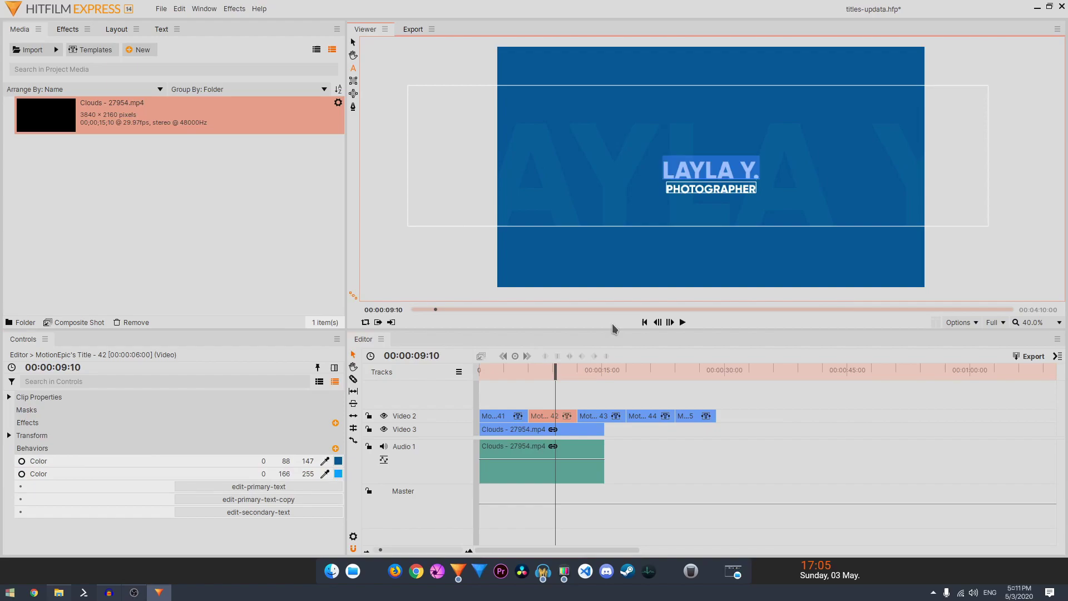
type("YO")
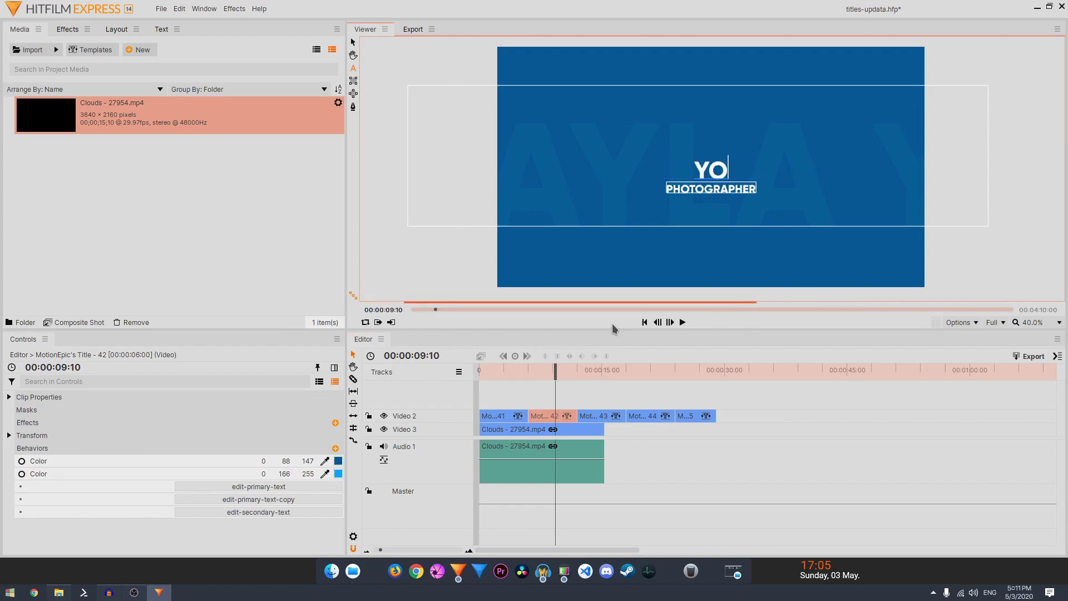
type("UR NAME")
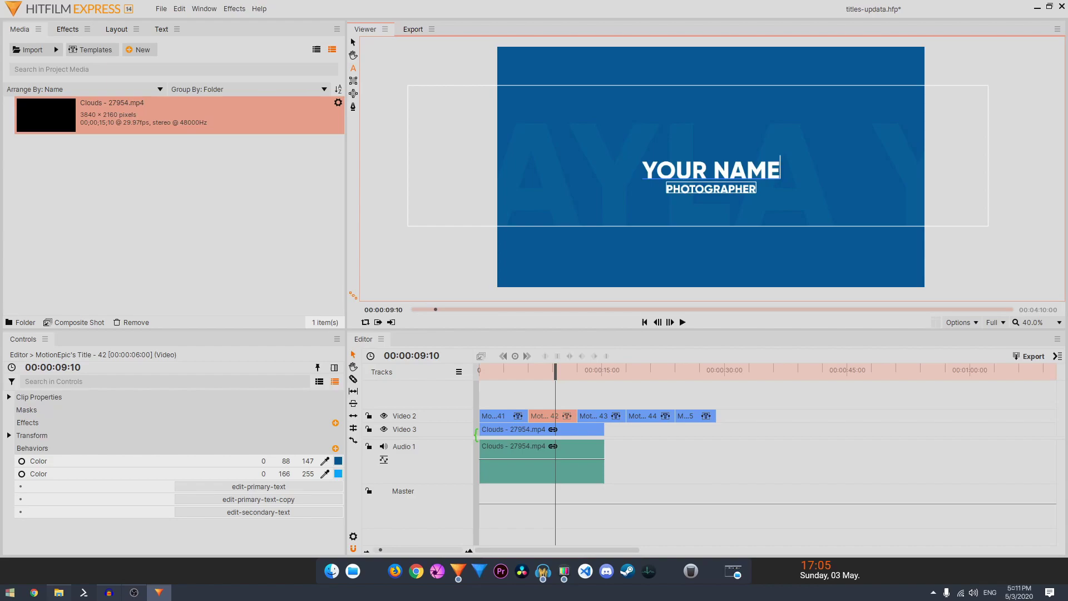
left_click(266, 500)
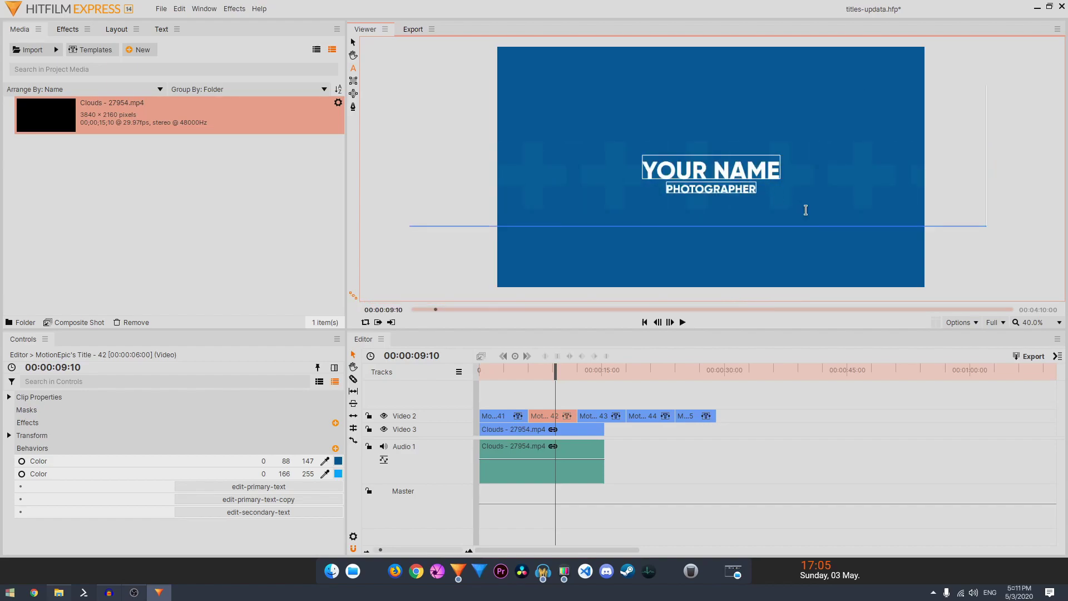
Play the Title - 42 clip from its beginning to review the customized animation over the clouds
left_click(530, 379)
left_click(684, 323)
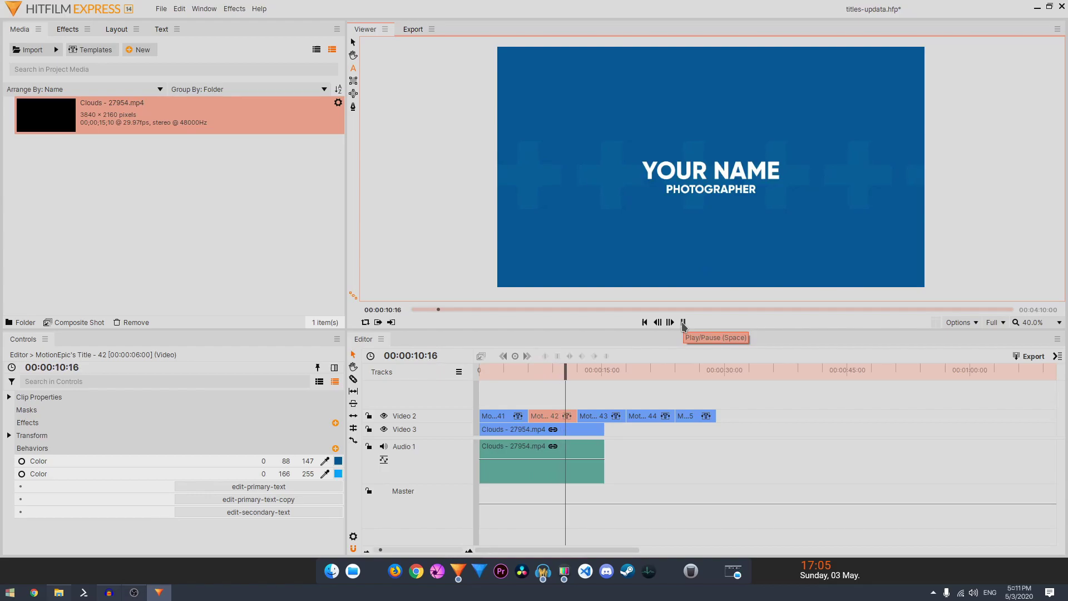
left_click(684, 323)
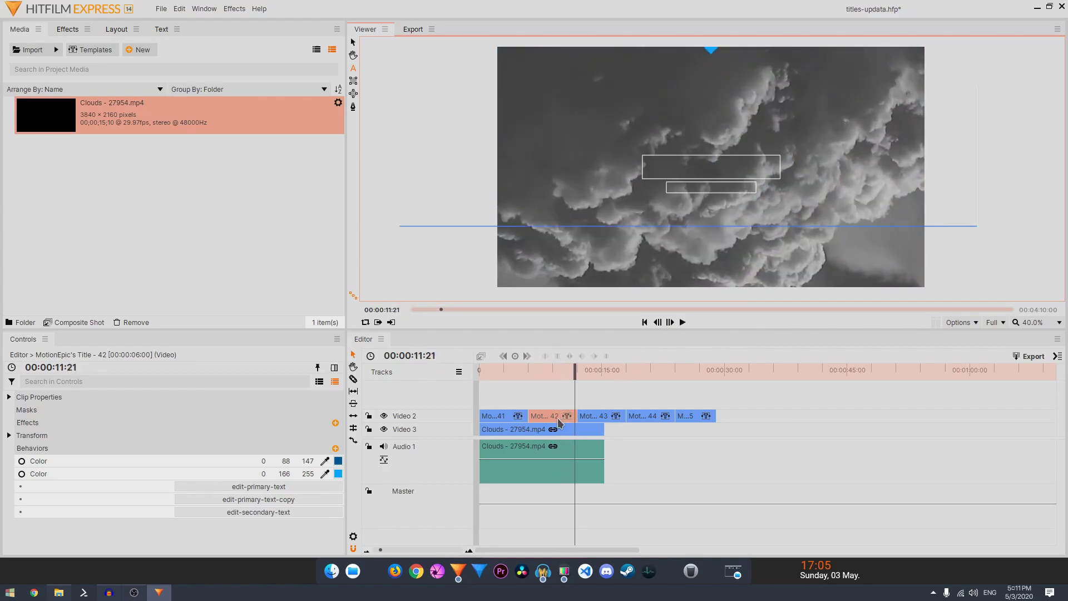
Inspect the editable controls of the Title - 41 clip with the playhead inside it
left_click_drag(486, 372, 506, 374)
left_click(501, 421)
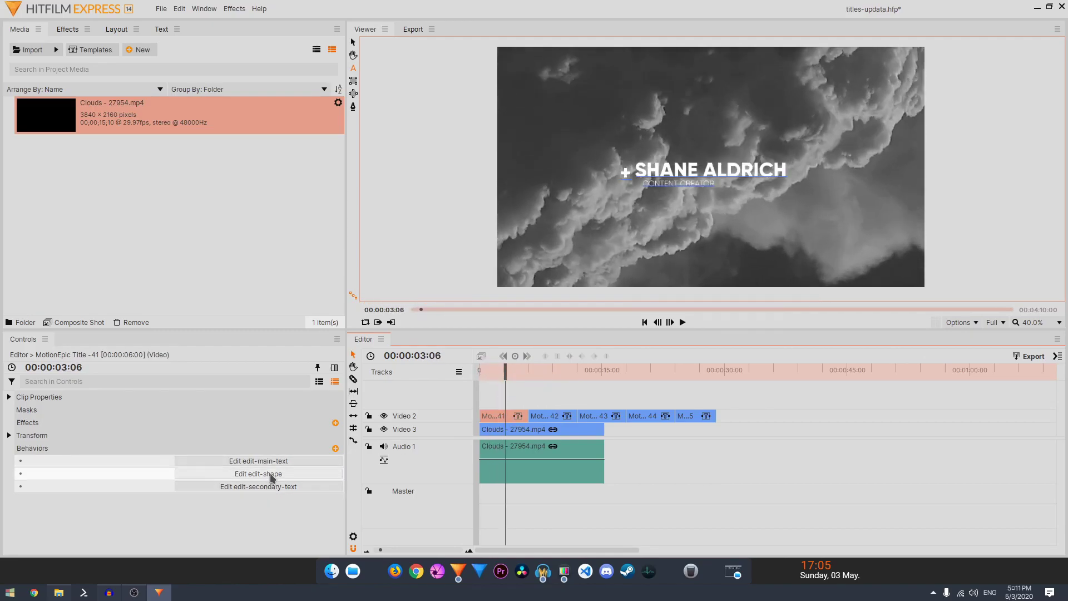
Move the Clouds - 27954.mp4 clip along Video 3 so that it ends together with the Title - 44 clip
left_click_drag(587, 373, 663, 395)
left_click(645, 418)
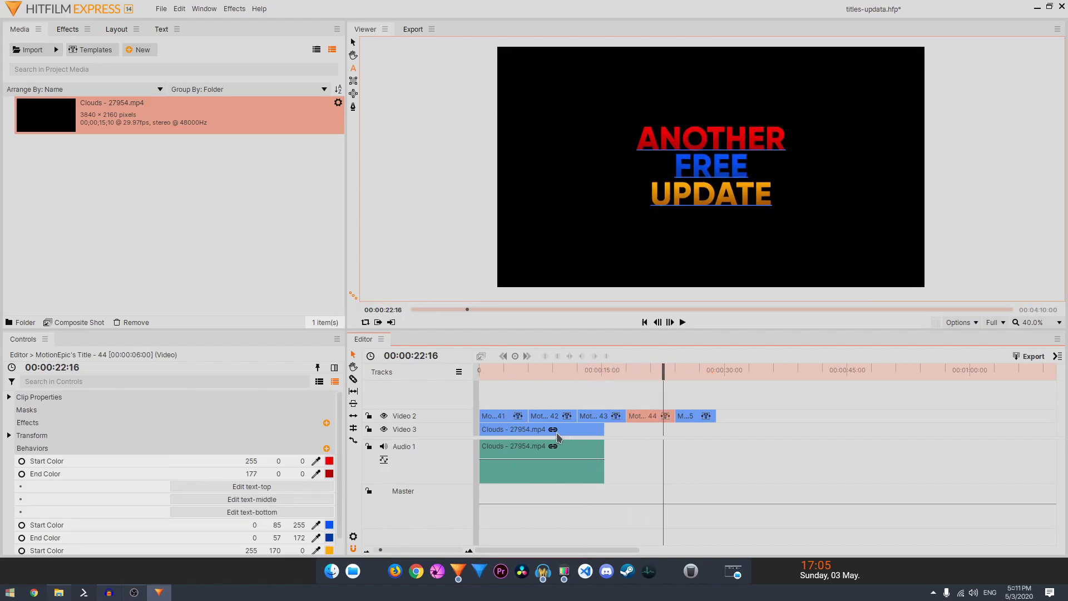
left_click_drag(558, 437, 629, 432)
left_click(641, 376)
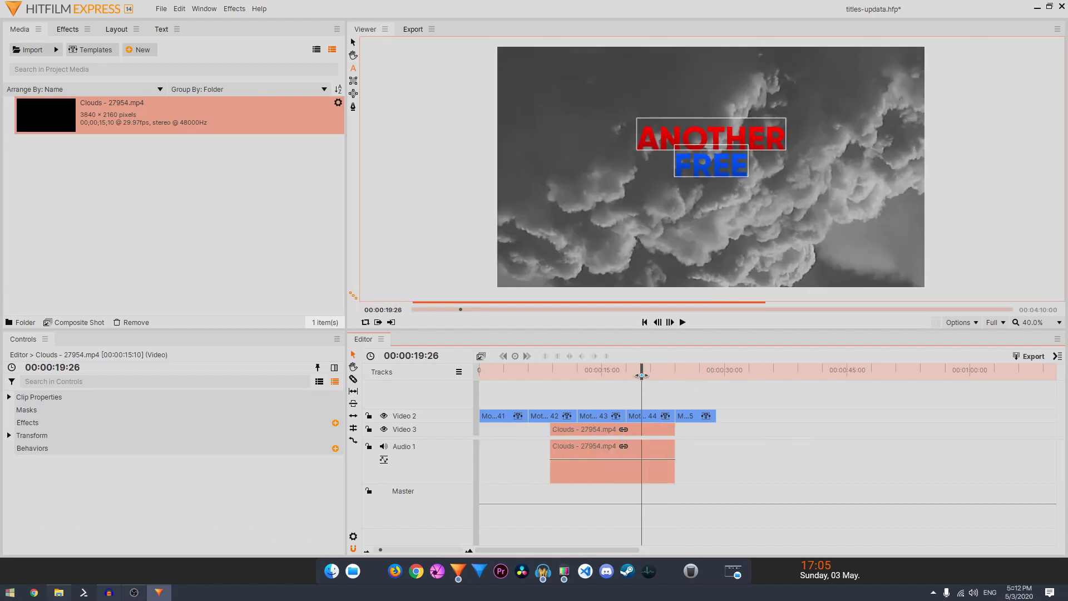
Recolor the top text of the Title - 44 clip with Start Color 255, 150, 0 and End Color 255, 0, 0
left_click(640, 417)
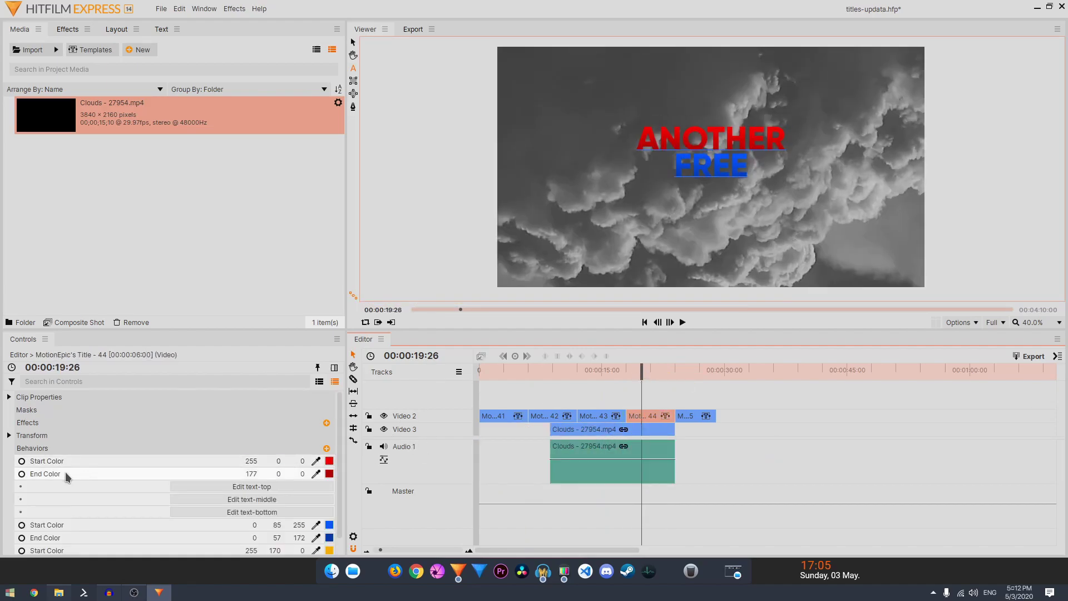
left_click(45, 462)
left_click(48, 476)
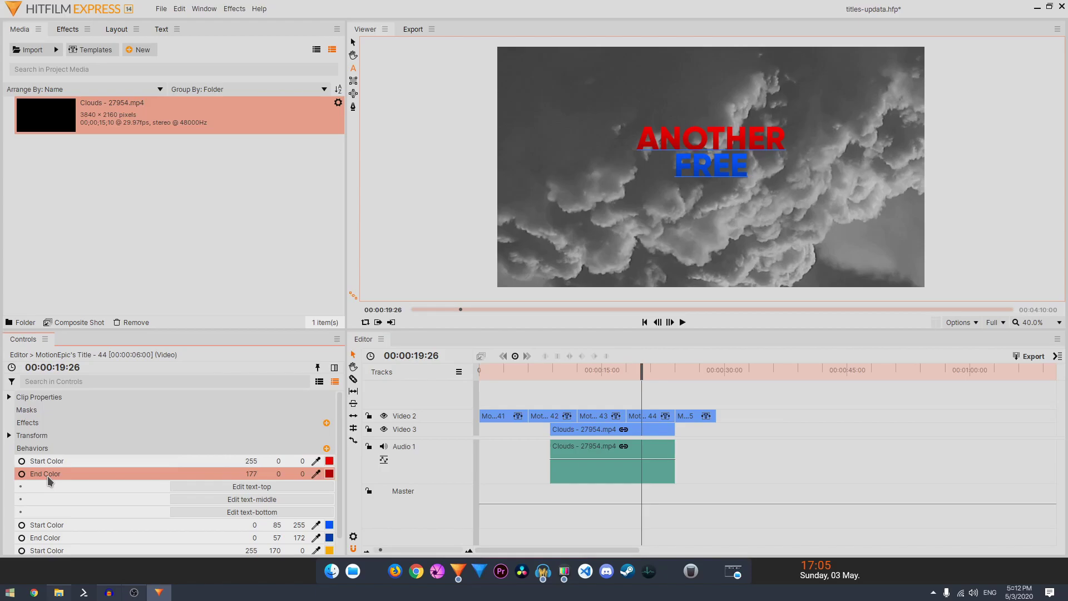
left_click(167, 460)
left_click_drag(274, 462, 358, 462)
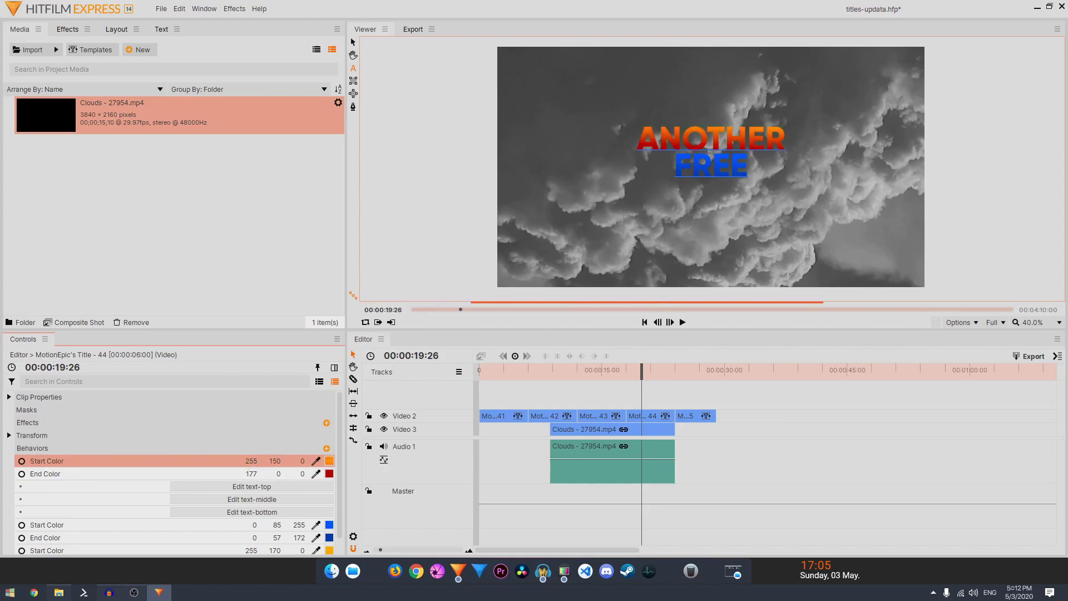
left_click_drag(257, 473, 277, 473)
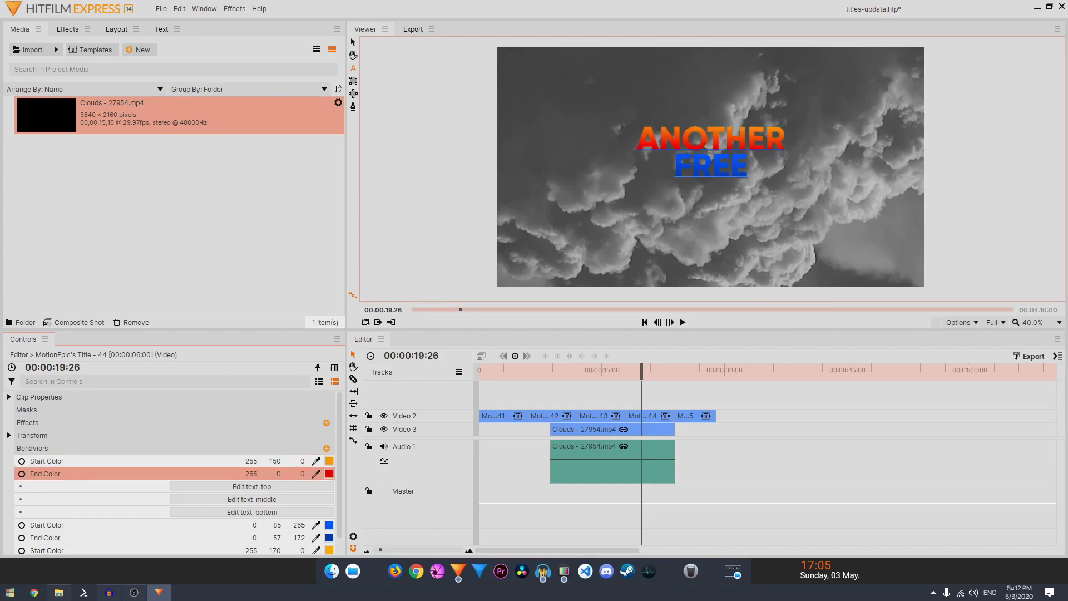
left_click_drag(633, 370, 649, 370)
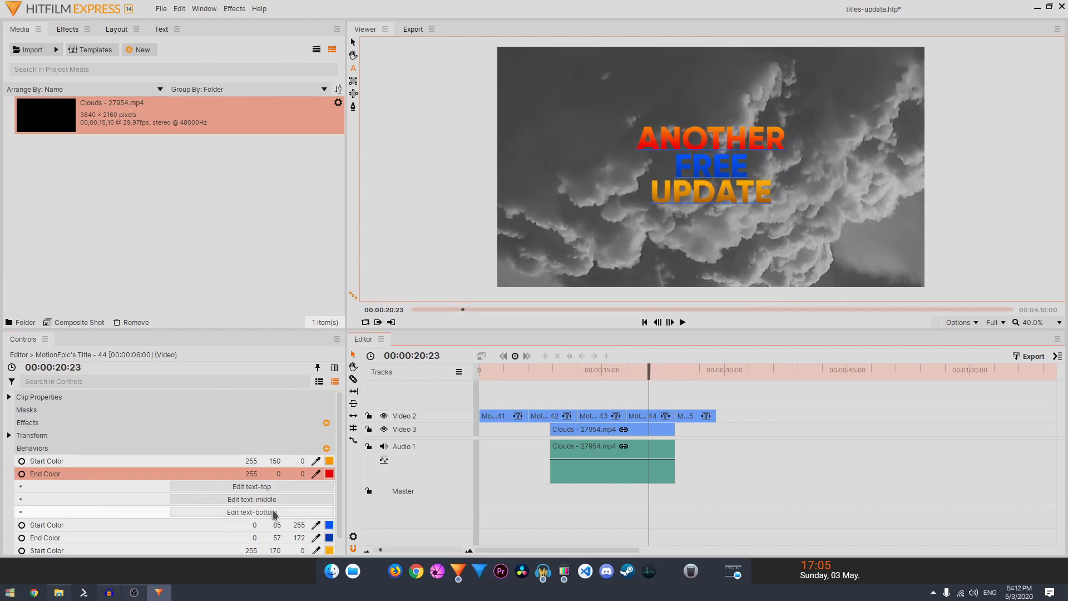
scroll(270, 509, "down", 1)
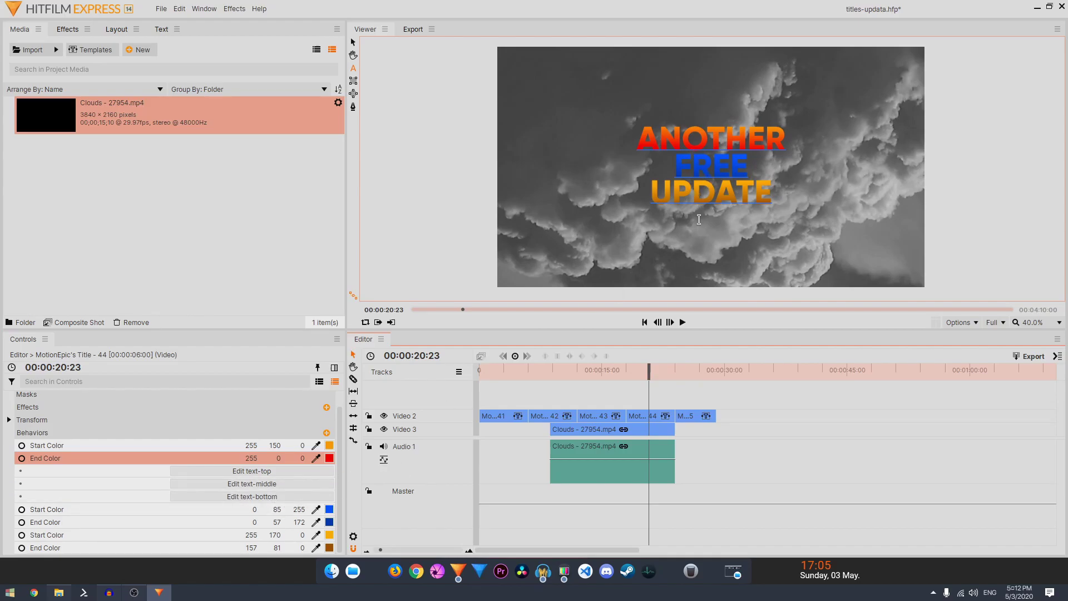
Move the Clouds - 27954.mp4 clip along Video 3 so that it ends together with the Title - 45 clip
left_click_drag(649, 378, 688, 378)
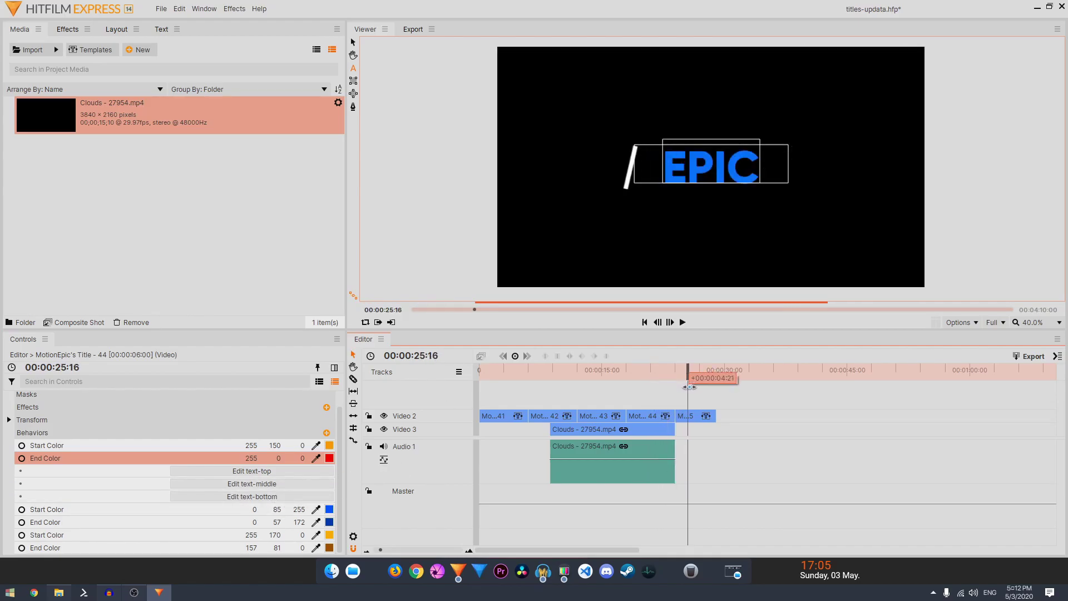
left_click_drag(640, 430, 706, 431)
left_click_drag(688, 379, 678, 378)
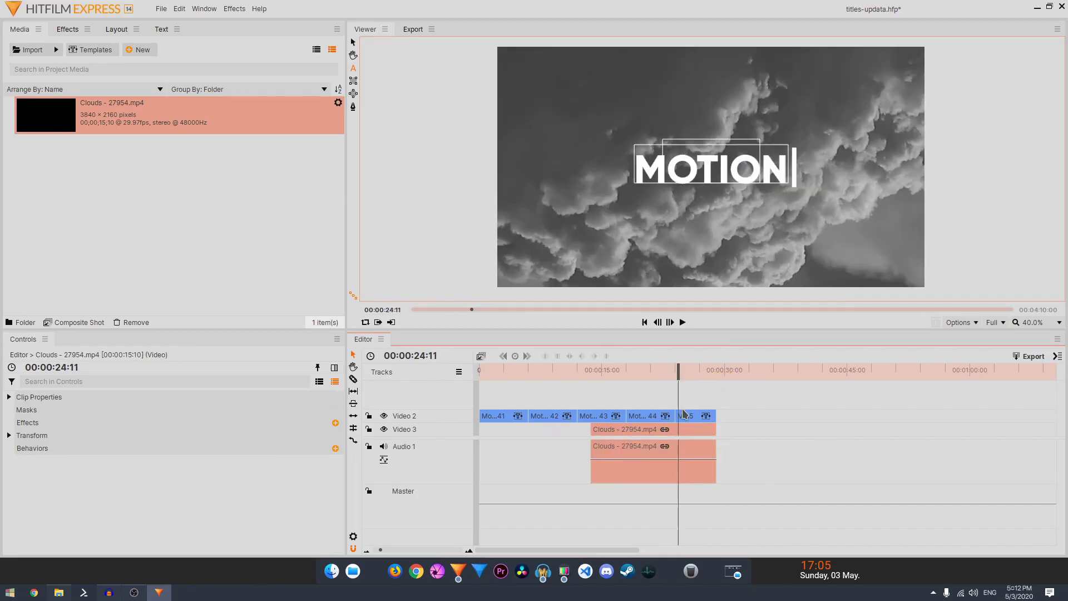
Open the primary text and the secondary text of the Title - 45 clip for editing
left_click(694, 416)
left_click(285, 473)
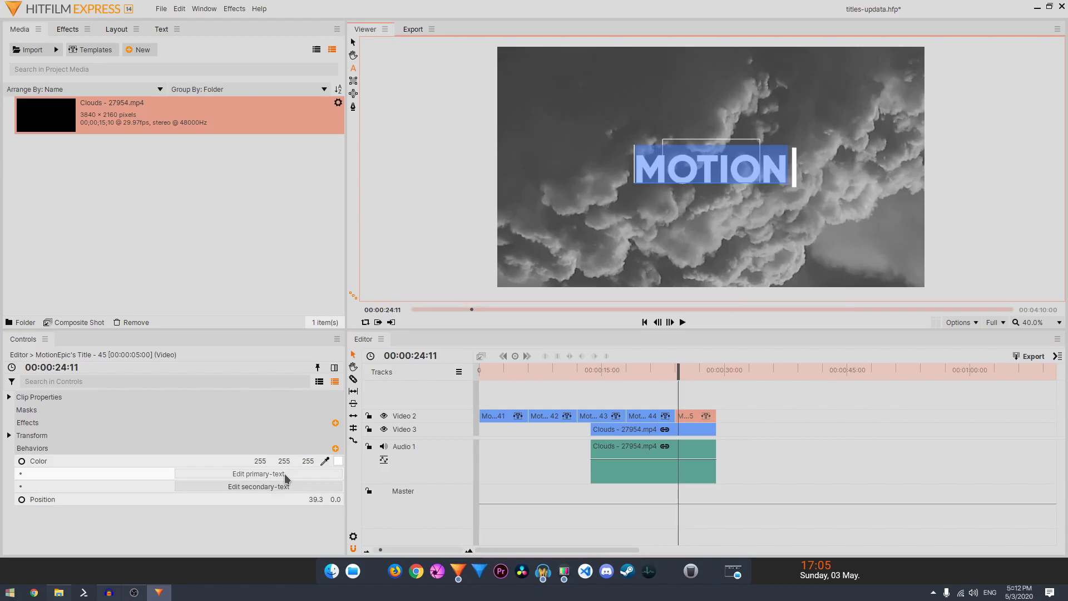
left_click(265, 490)
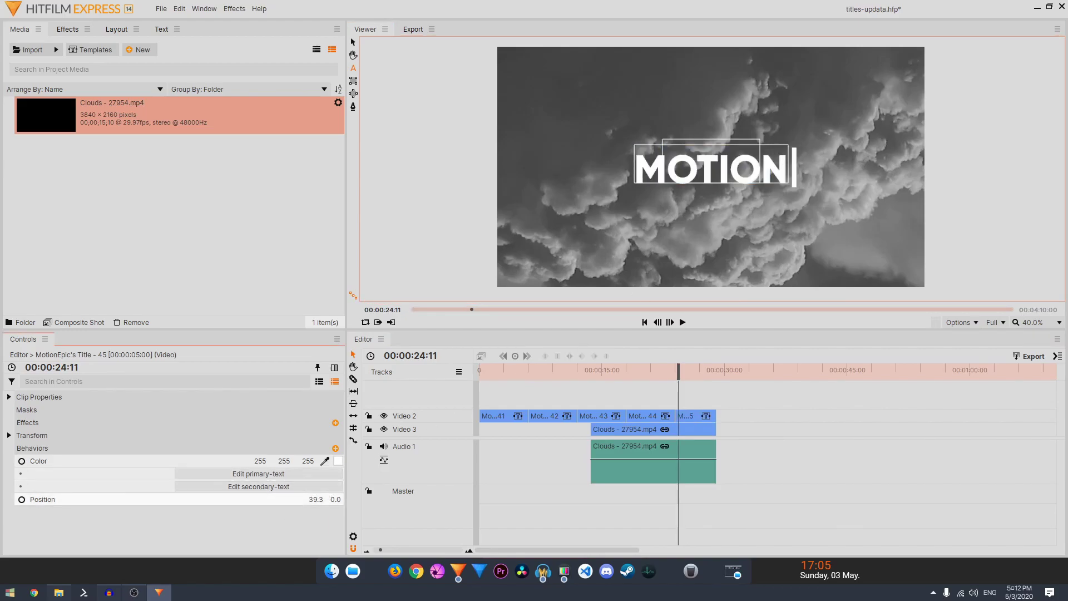
Set the Title - 45 Position to 61.3, 0.0 and its Color to 255, 255, 0, previewing the bar at different times
left_click_drag(316, 499, 328, 499)
left_click_drag(689, 367, 687, 367)
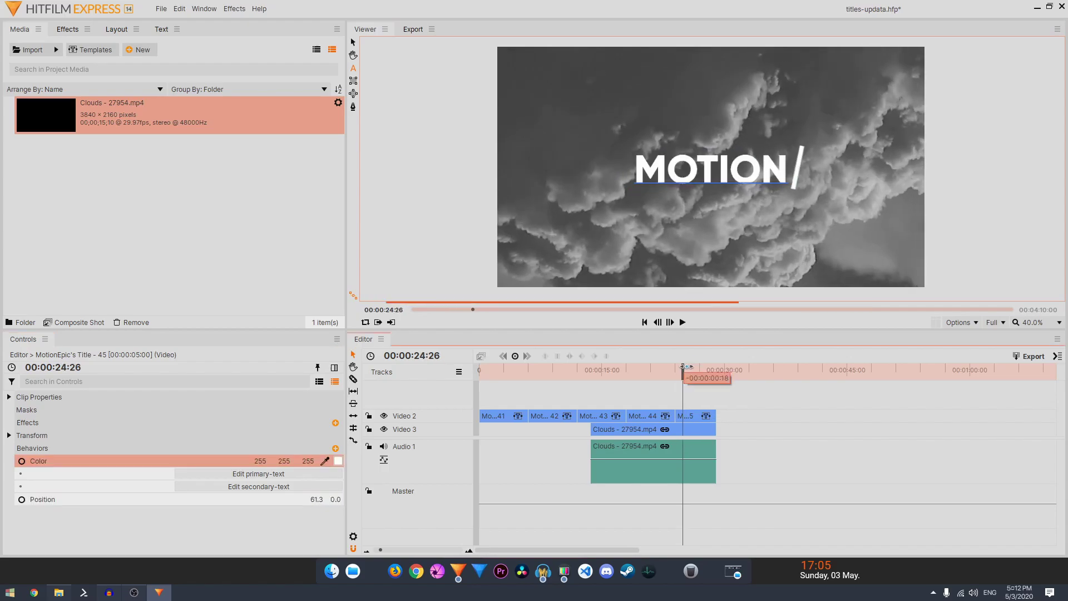
key("Return")
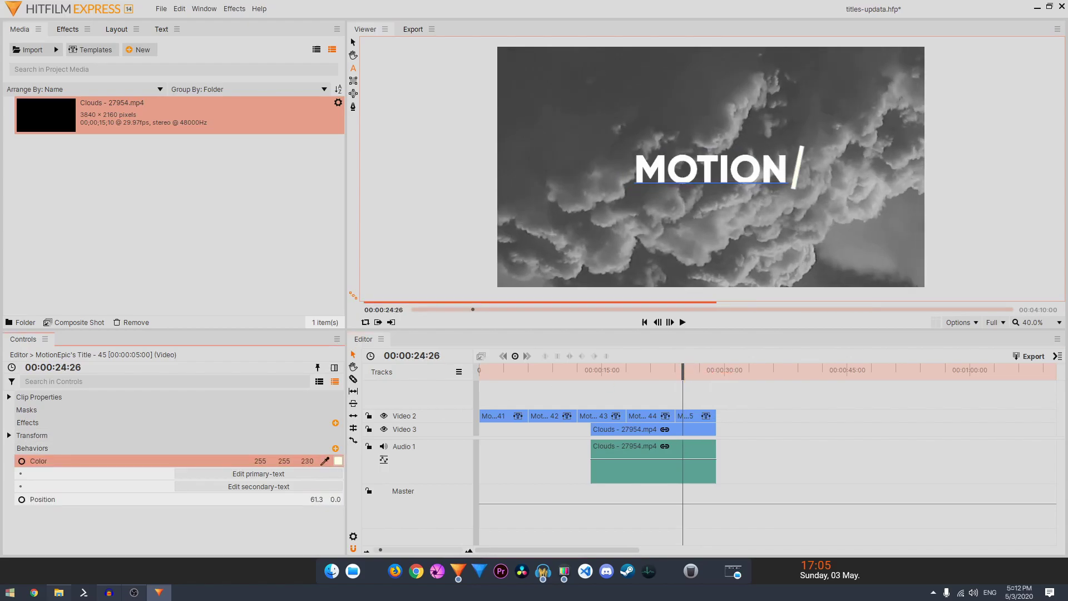
left_click_drag(683, 374, 674, 370)
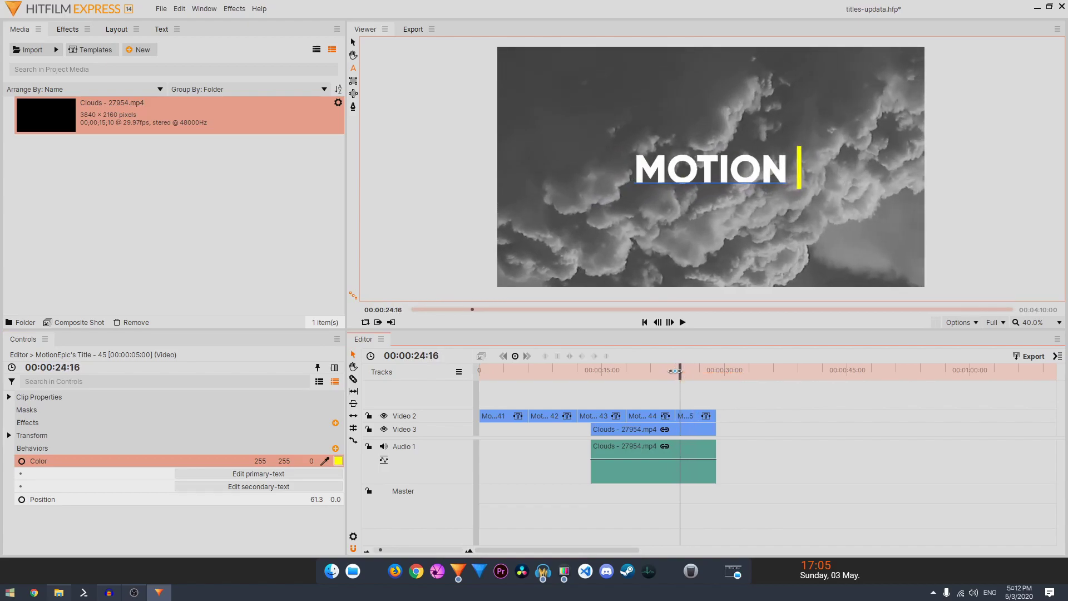